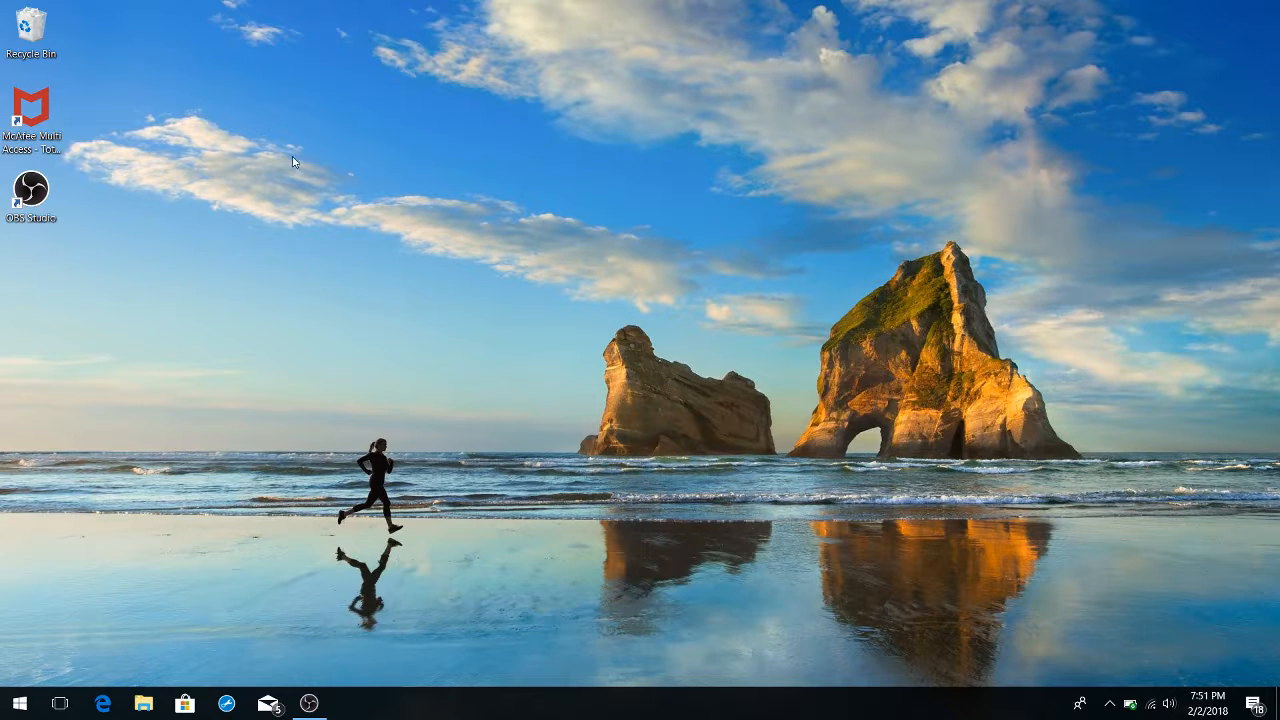
Visit the download page of shotcut.org in Microsoft Edge to see the available installers, and close the browser
click(103, 705)
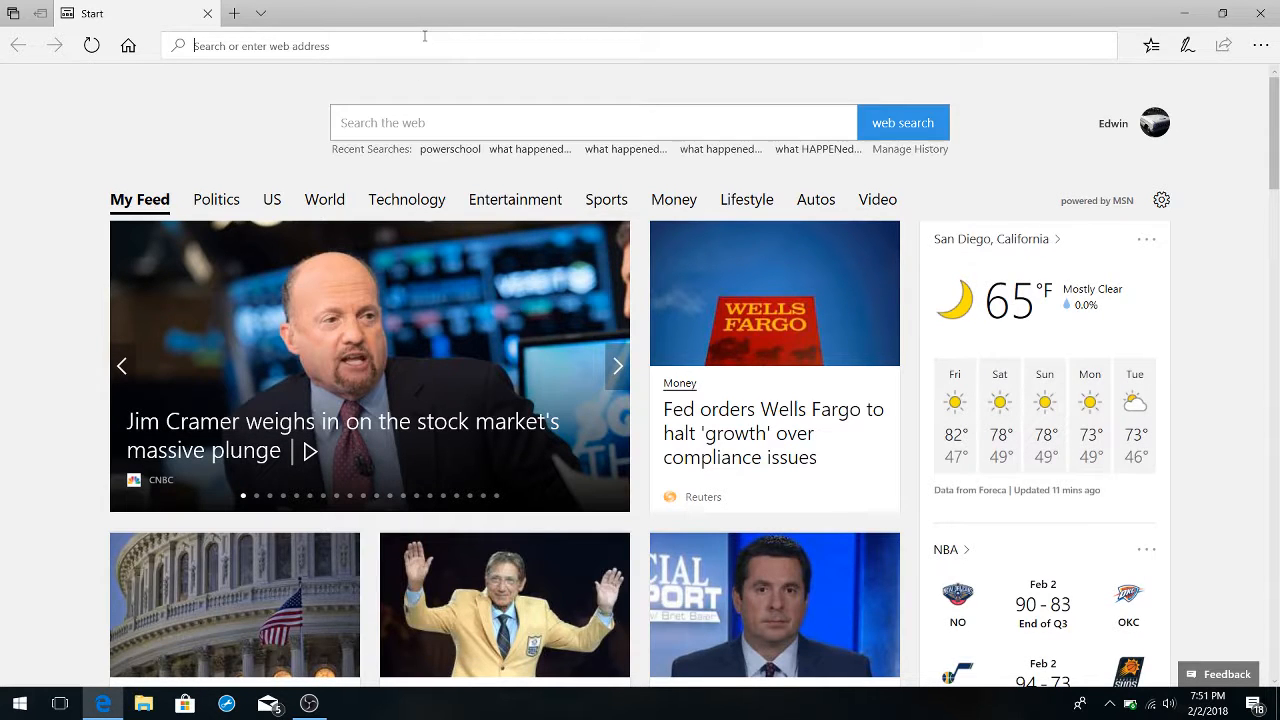
text(SHortcut video editor)
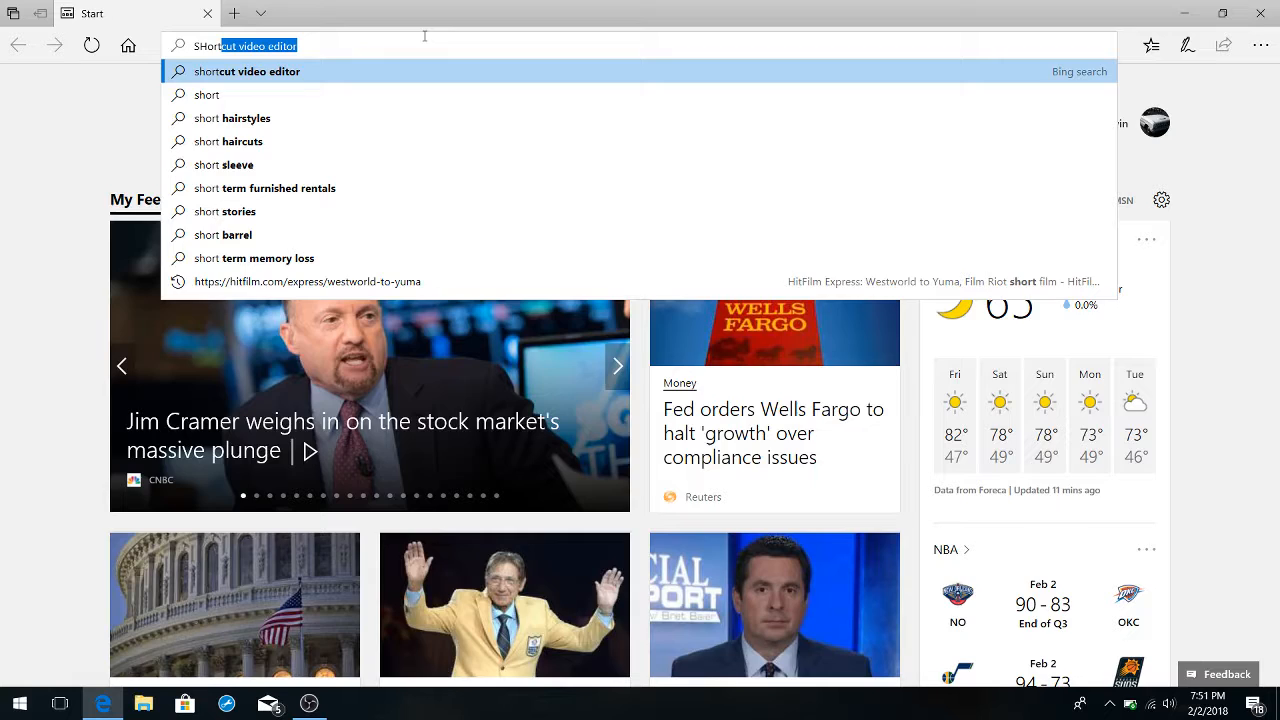
key(Return)
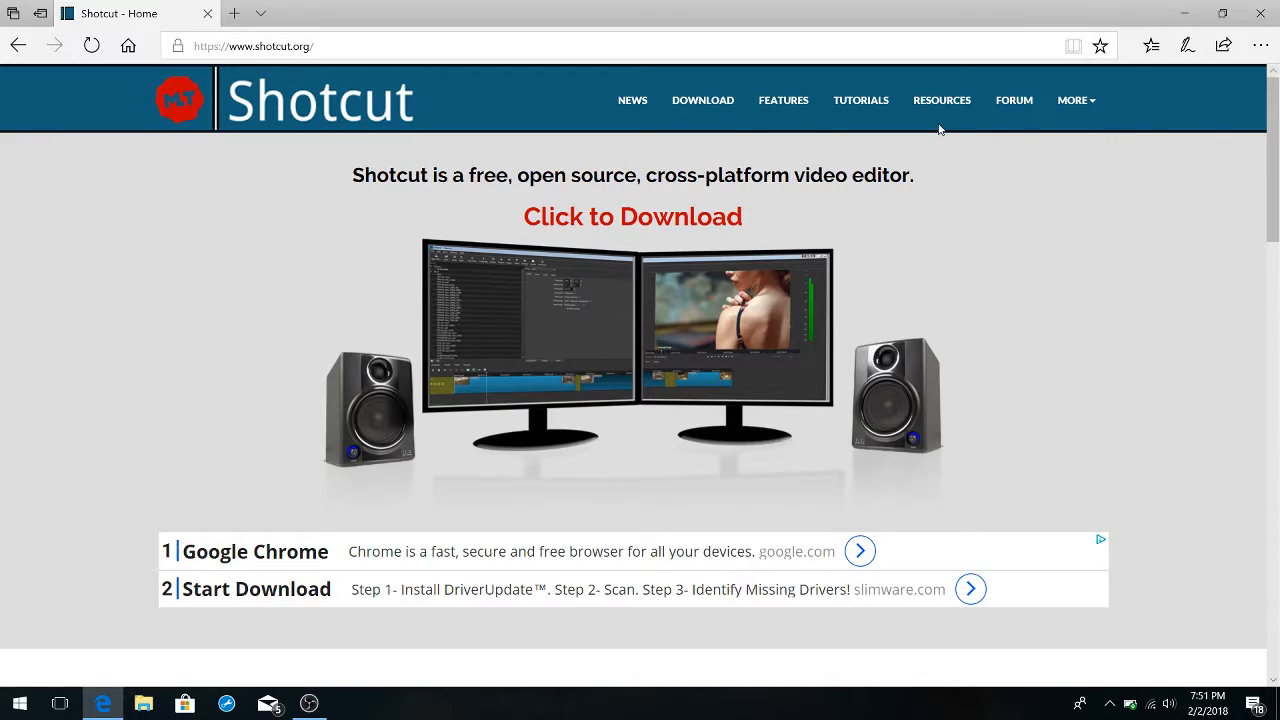
click(722, 110)
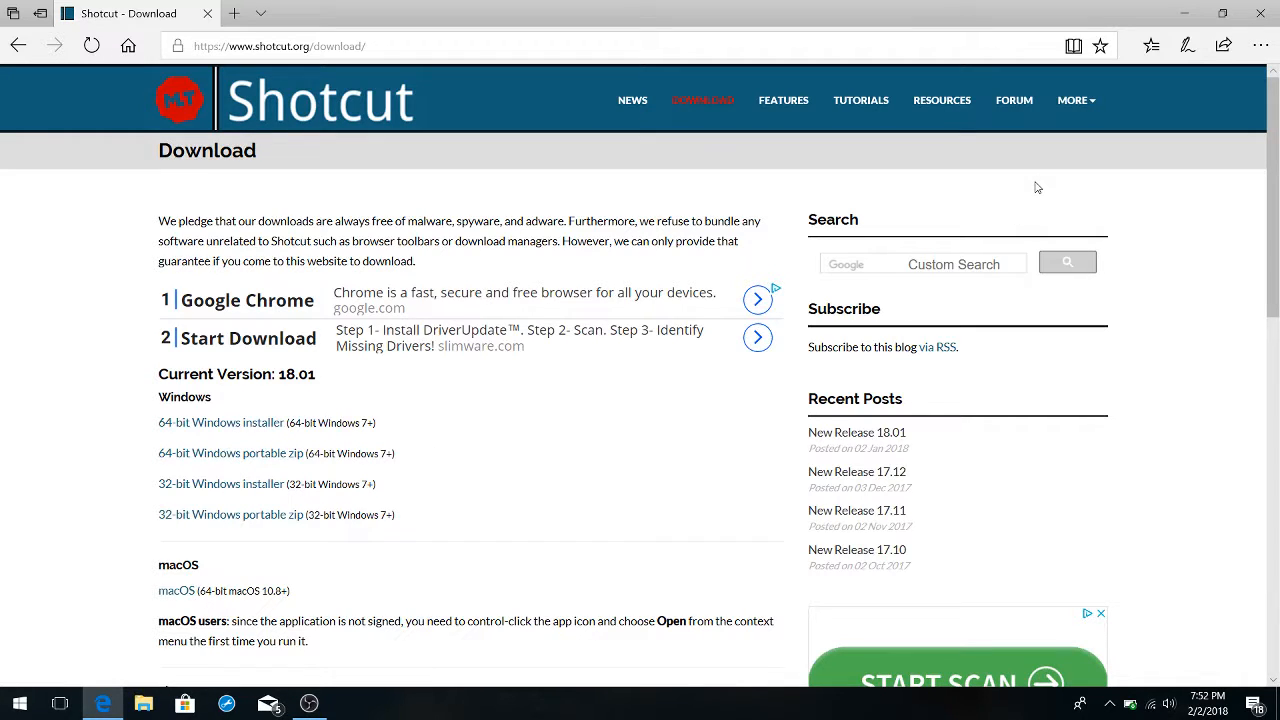
click(1260, 12)
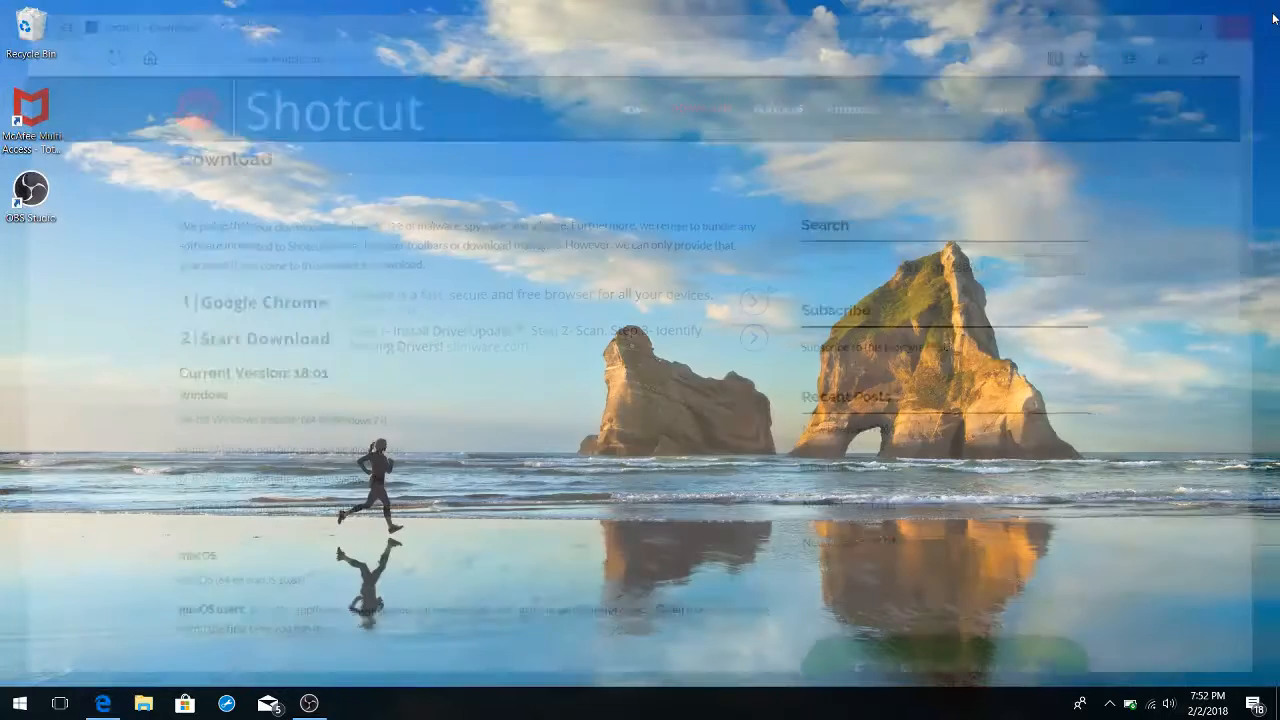
Launch the installed Shotcut video editor from the list of Windows apps
click(19, 703)
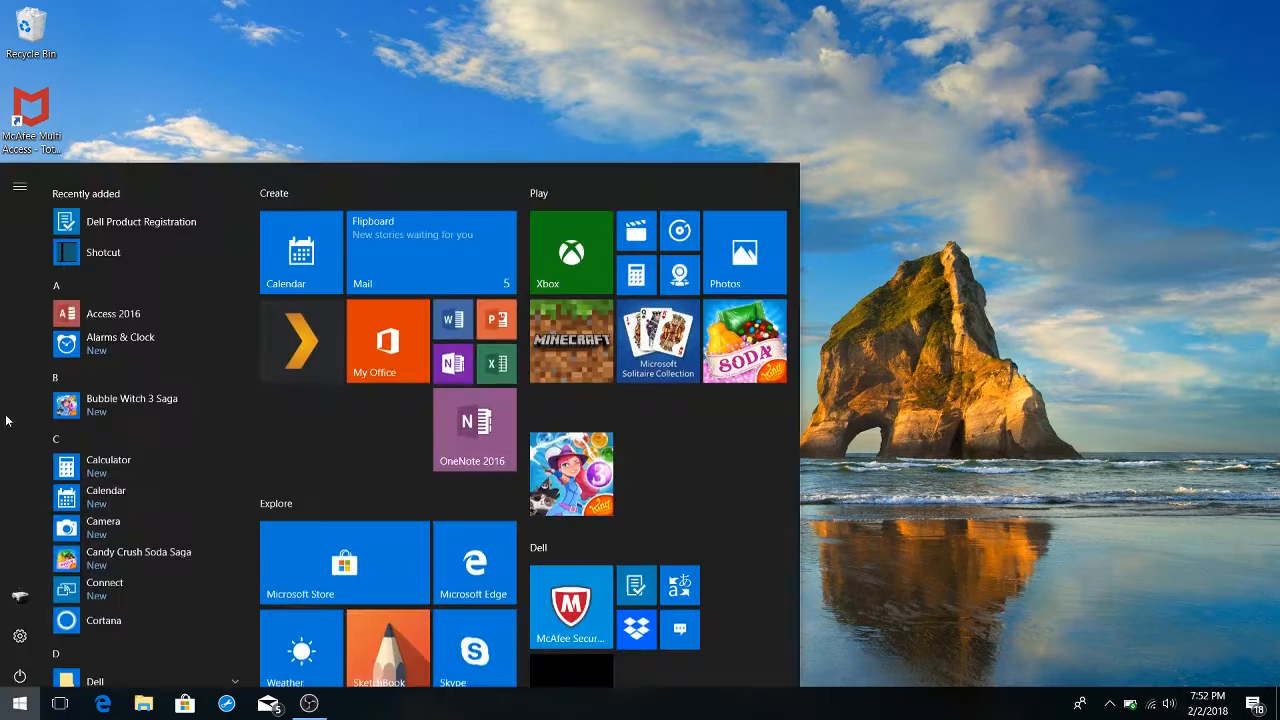
click(81, 262)
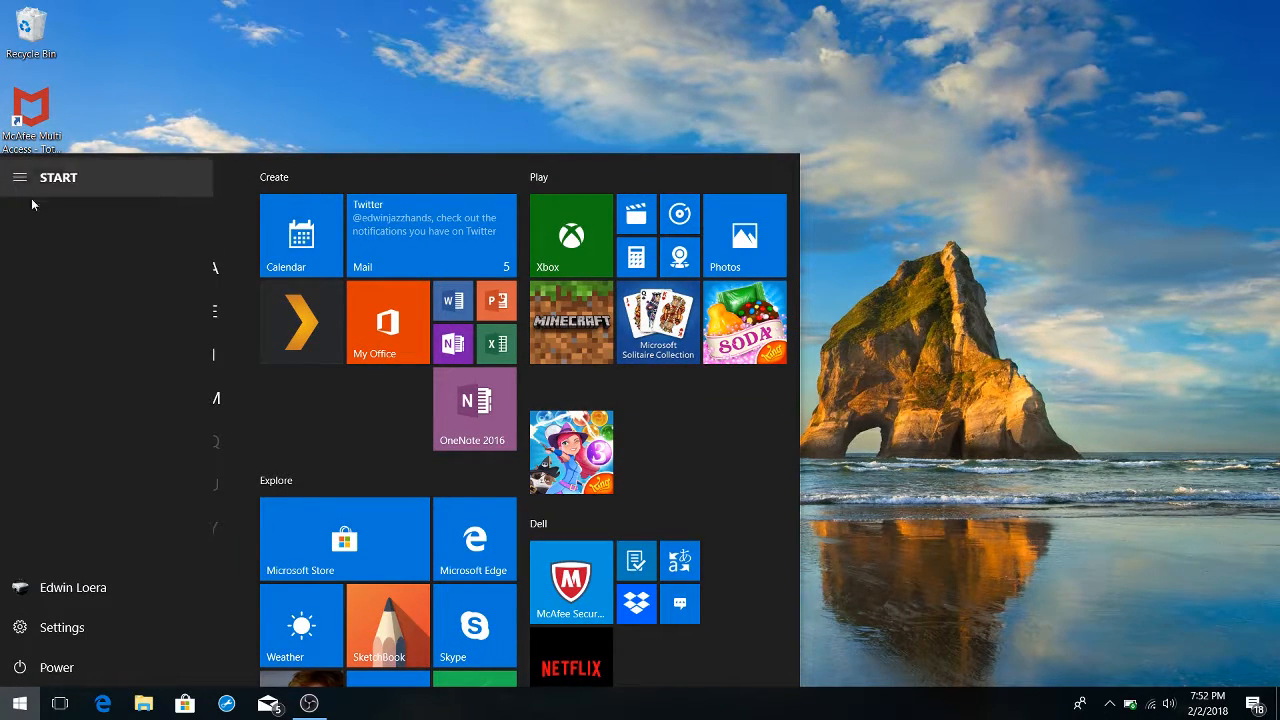
click(227, 71)
click(19, 703)
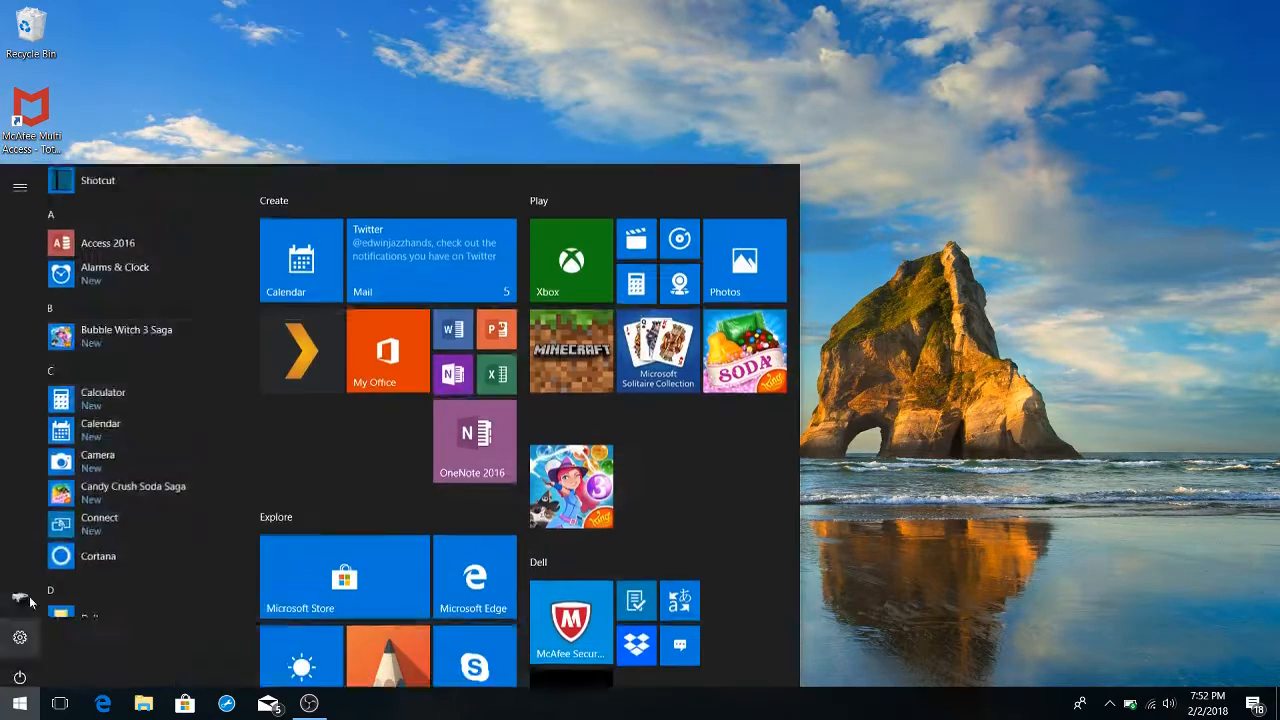
click(100, 235)
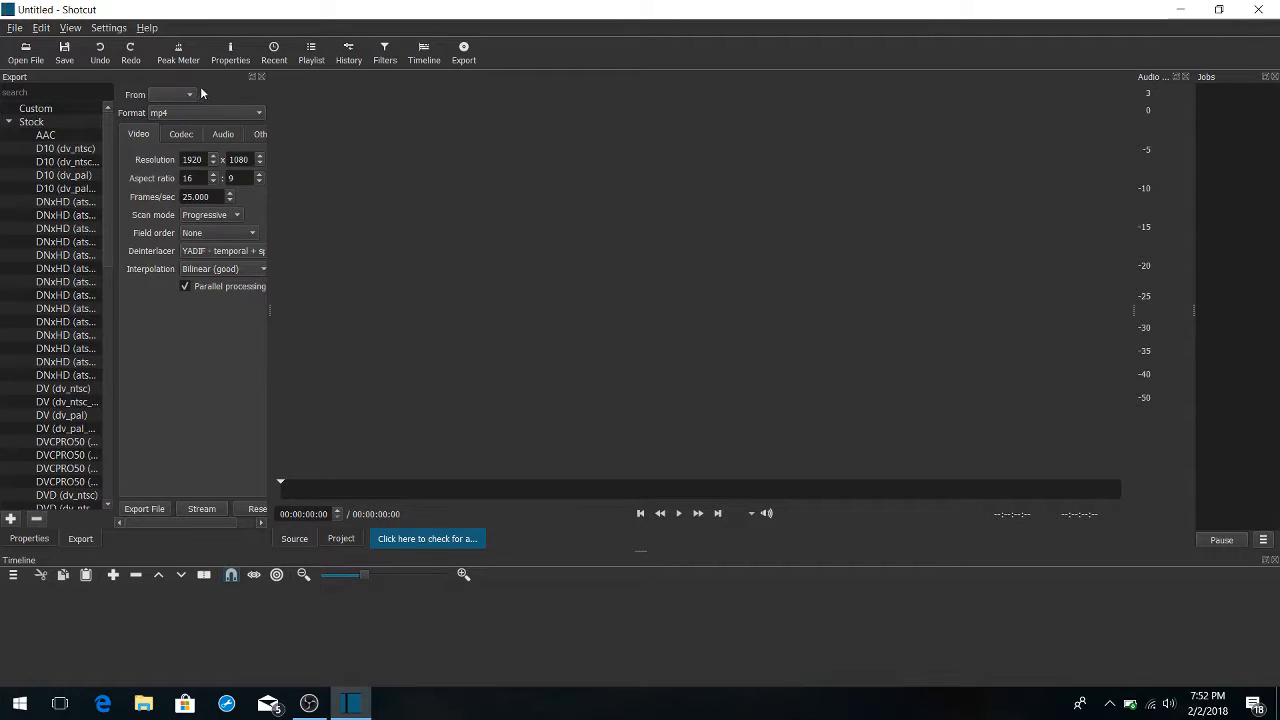
Open "first youtube video" from the Videos folder and add it to the timeline as a clip on track V1
click(27, 55)
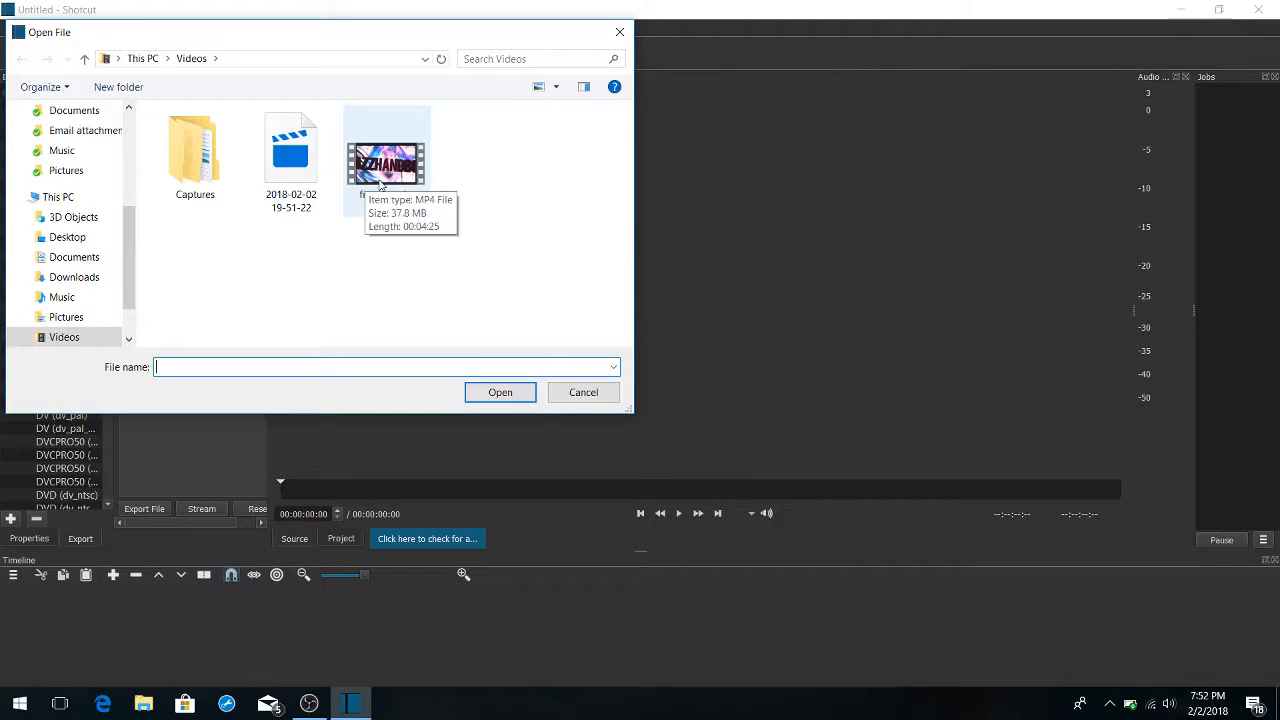
click(389, 174)
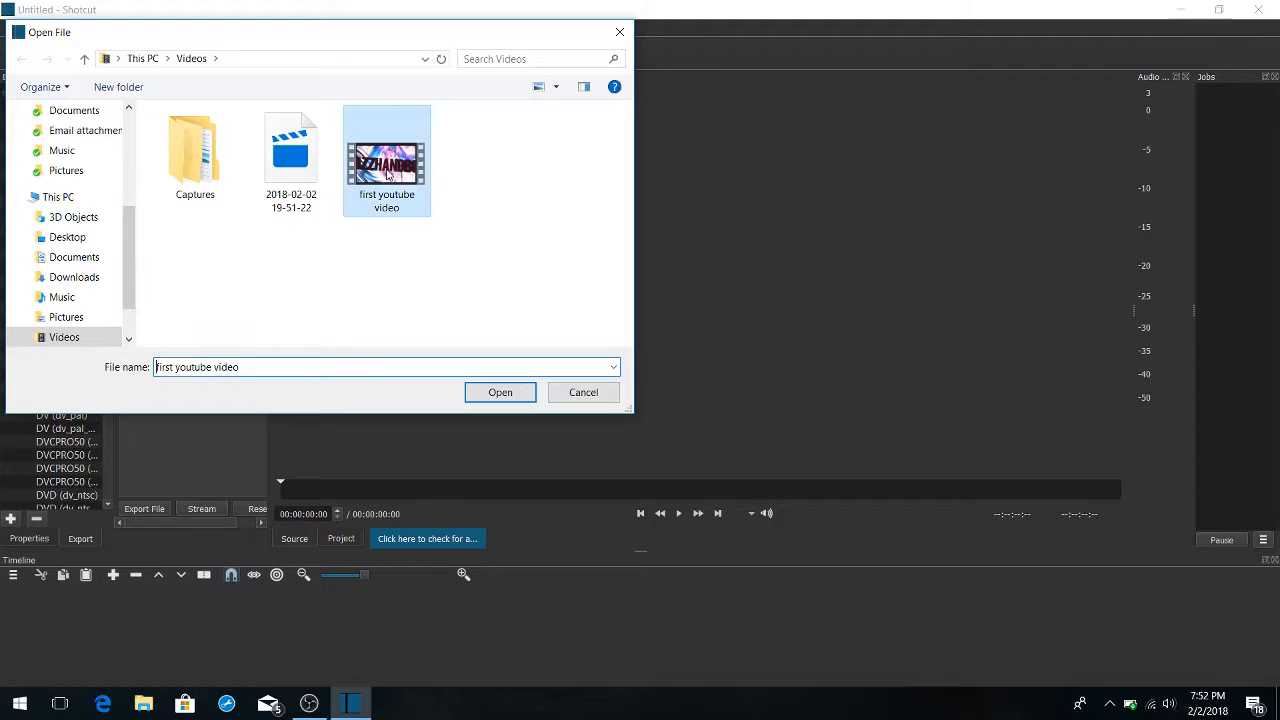
double_click(386, 170)
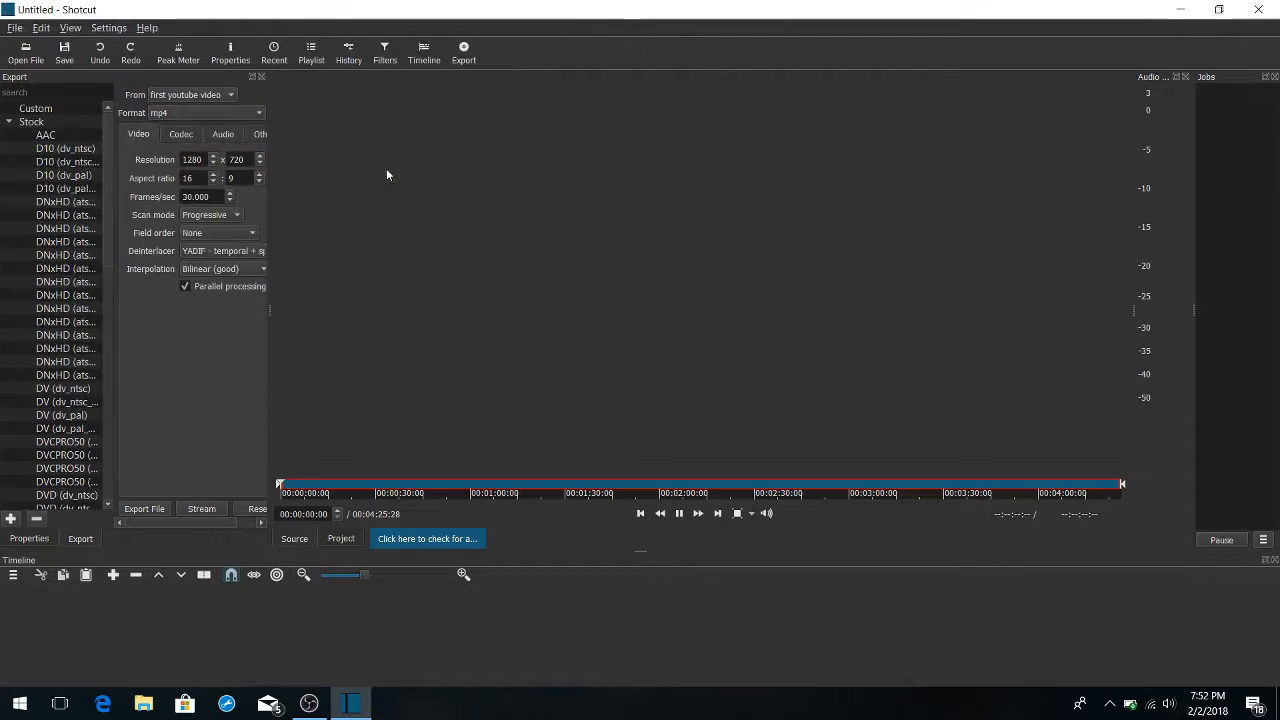
drag(488, 299, 40, 645)
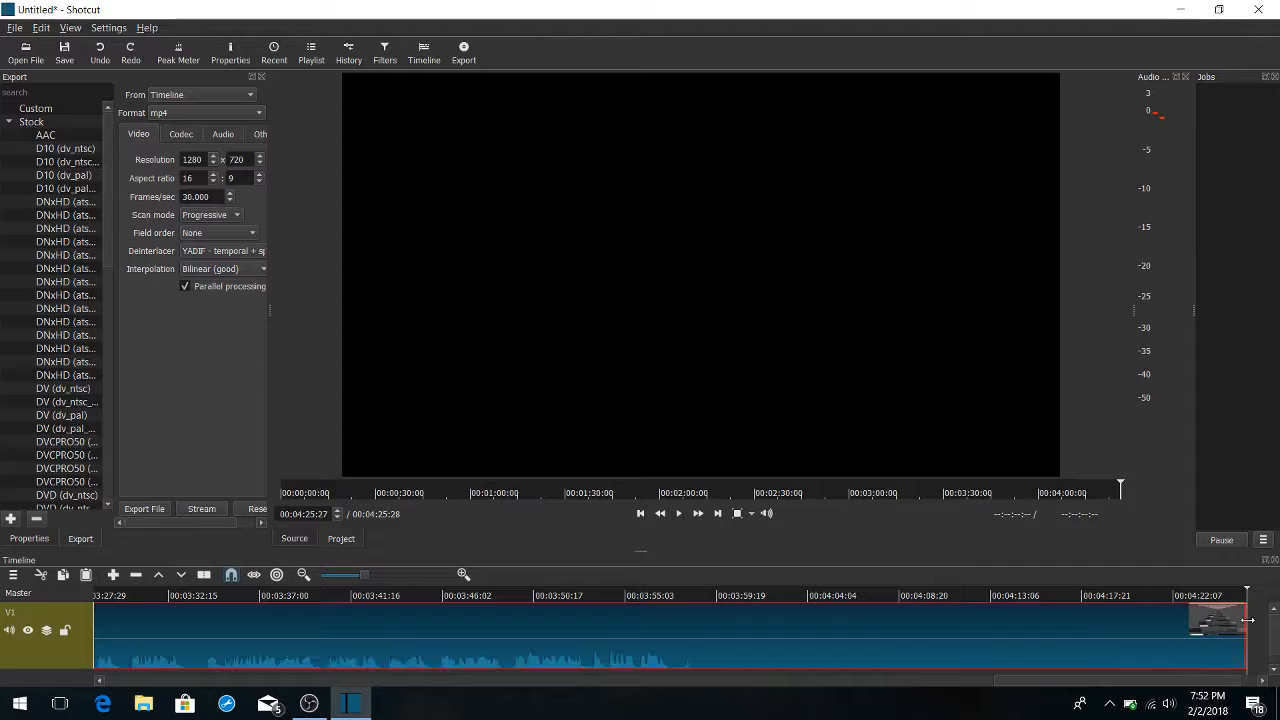
Trim the end of the "first youtube video" clip so that it lasts about 8 seconds
drag(1207, 623, 262, 643)
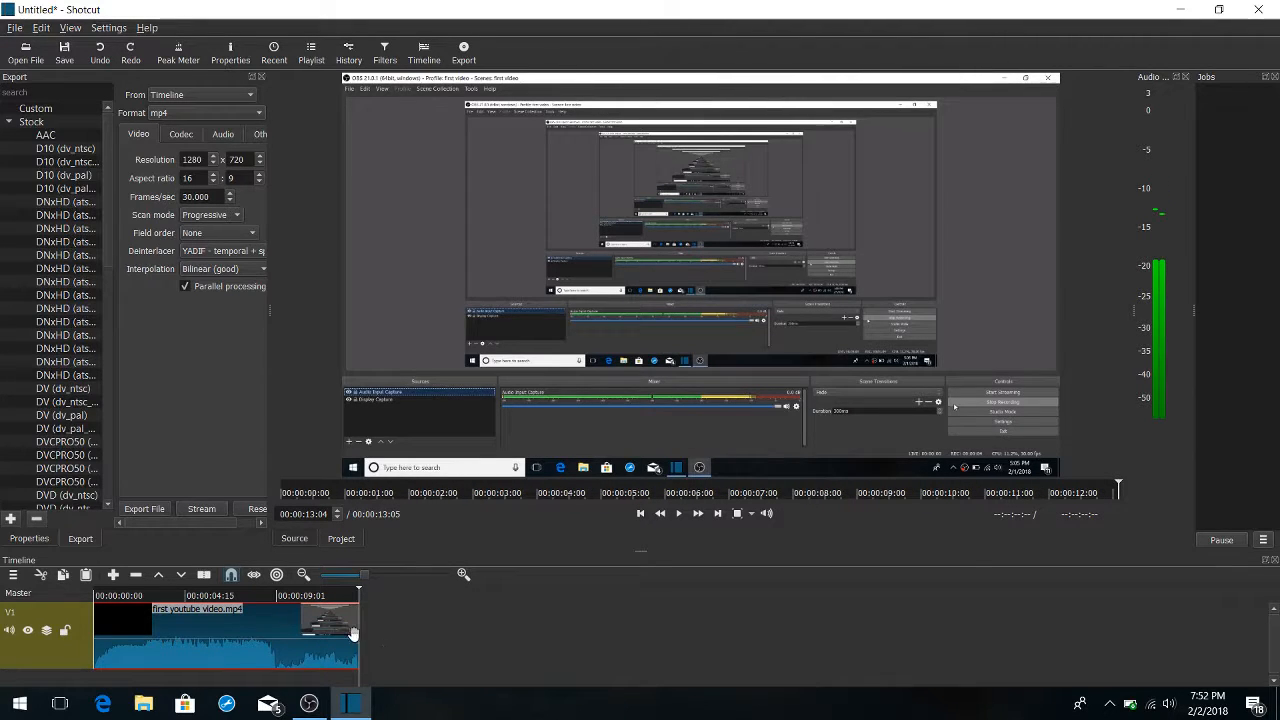
drag(355, 633, 150, 637)
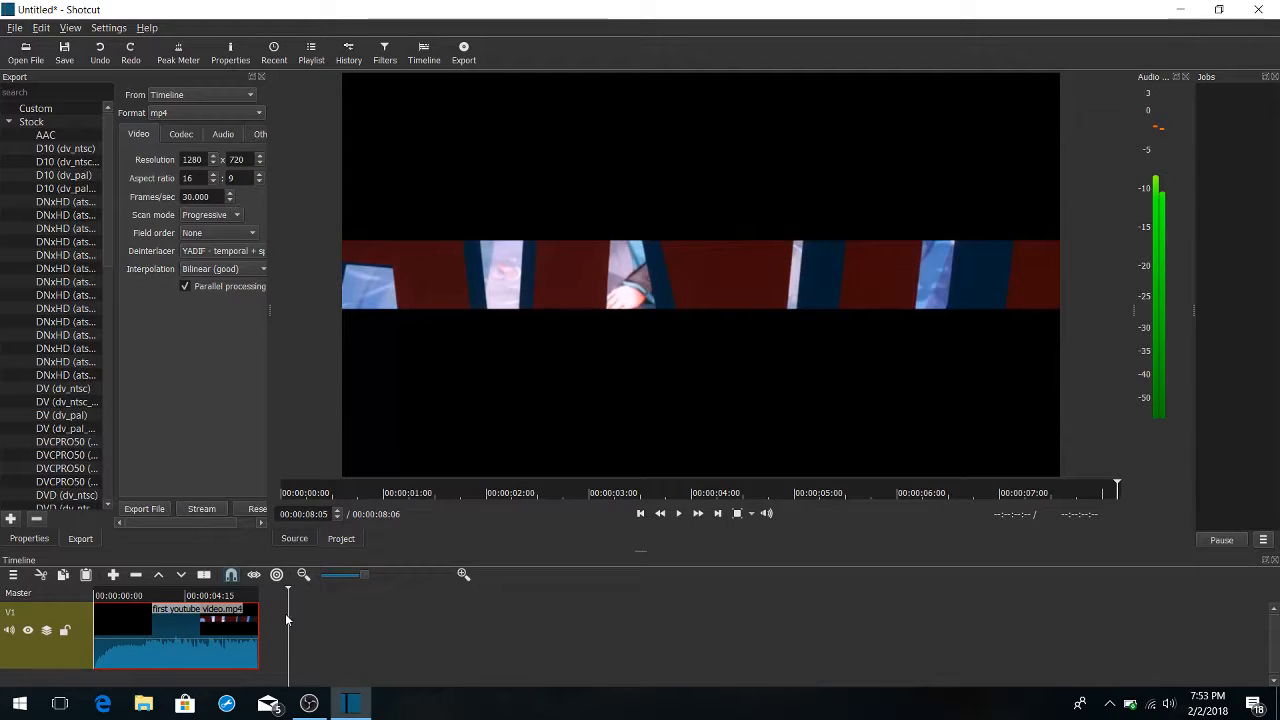
Play the trimmed clip from the start of the timeline and lower the system volume
drag(286, 614, 74, 613)
key(space)
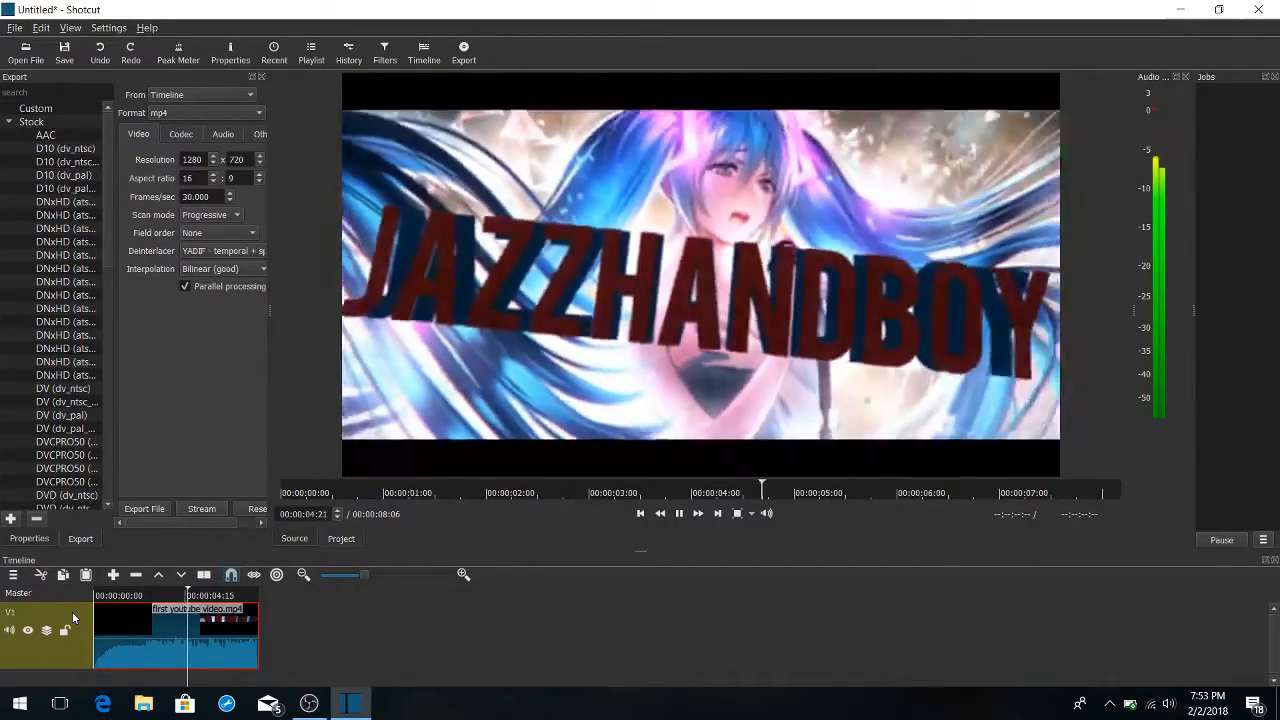
key(XF86AudioLowerVolume)
key(XF86AudioLowerVolume)
key(XF86AudioLowerVolume)
key(XF86AudioLowerVolume)
key(XF86AudioLowerVolume)
key(XF86AudioLowerVolume)
key(XF86AudioLowerVolume)
key(XF86AudioLowerVolume)
key(XF86AudioLowerVolume)
key(XF86AudioLowerVolume)
key(XF86AudioLowerVolume)
key(XF86AudioLowerVolume)
key(XF86AudioLowerVolume)
key(XF86AudioLowerVolume)
key(XF86AudioLowerVolume)
key(XF86AudioLowerVolume)
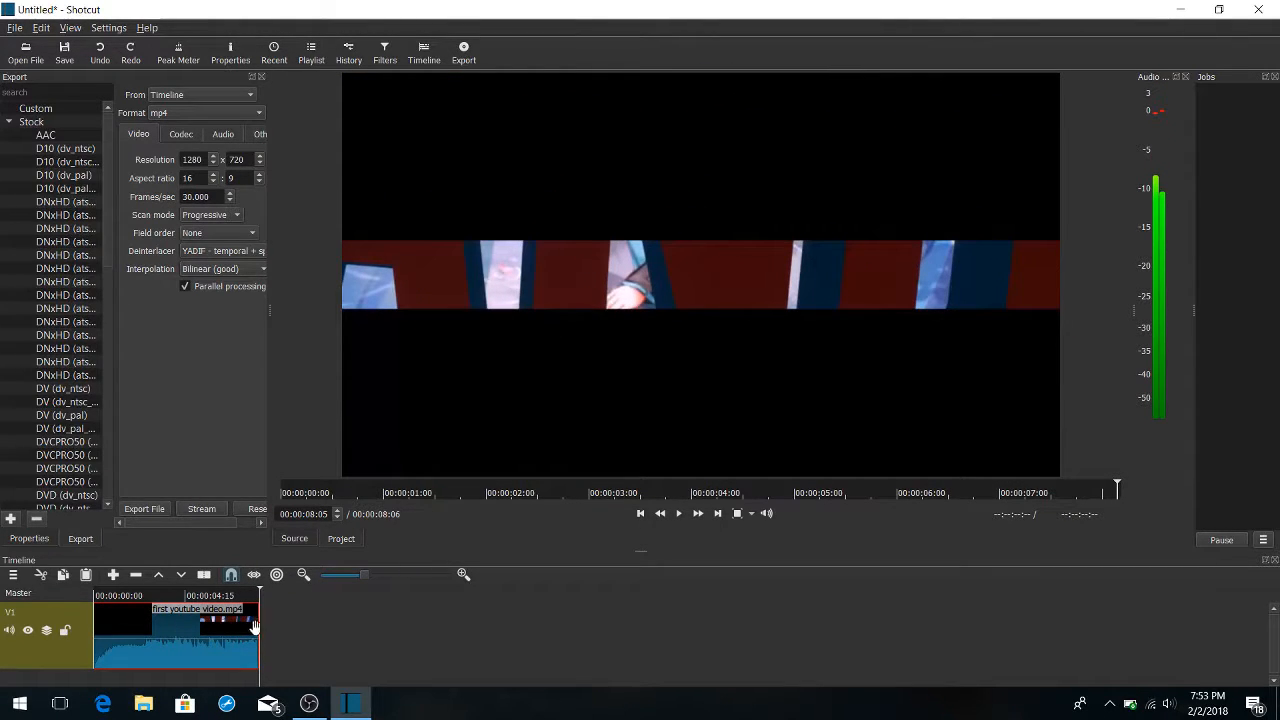
Lift the trimmed "first youtube video" clip off track V1
right_click(217, 606)
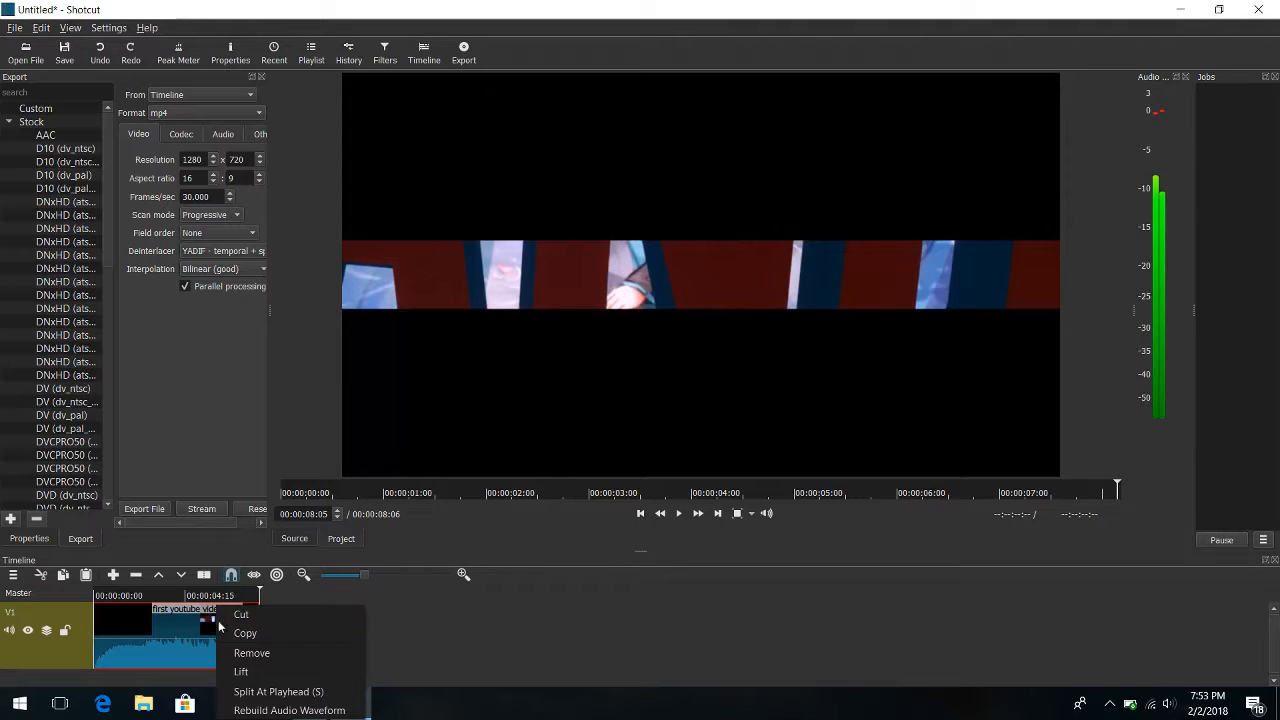
click(244, 671)
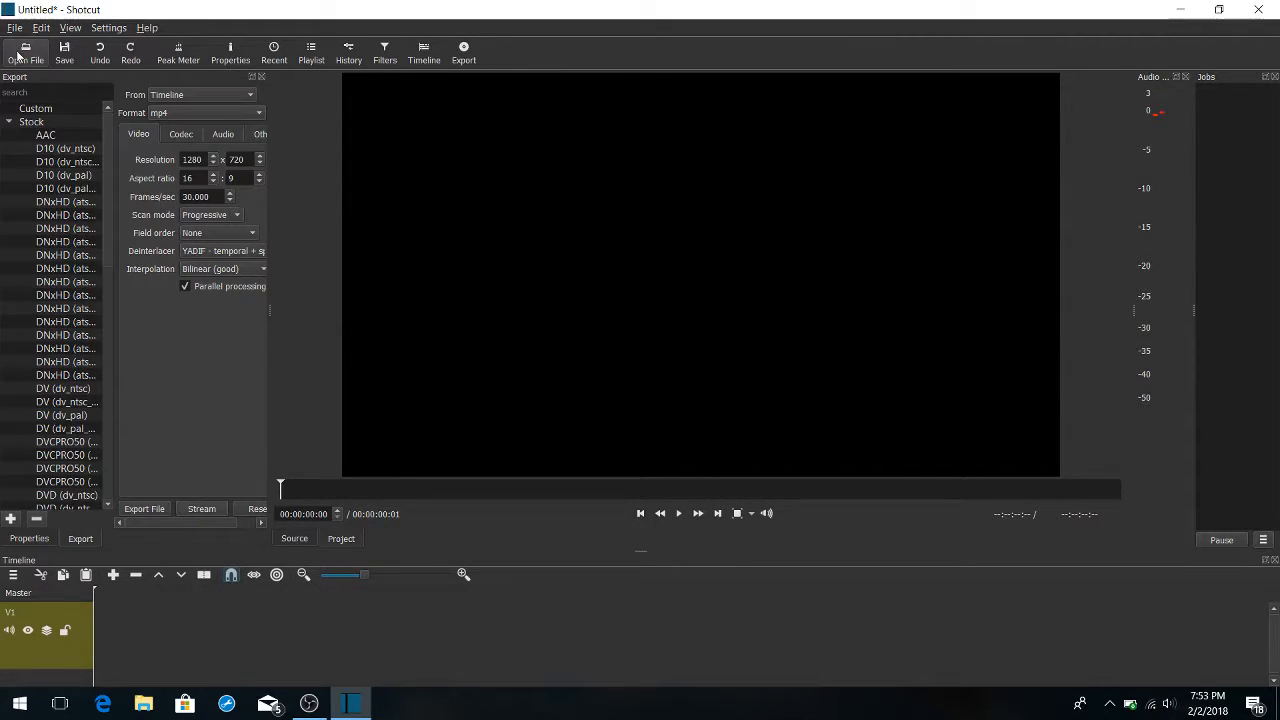
Open "first intro" from the Downloads folder and place it at the start of track V1
click(23, 50)
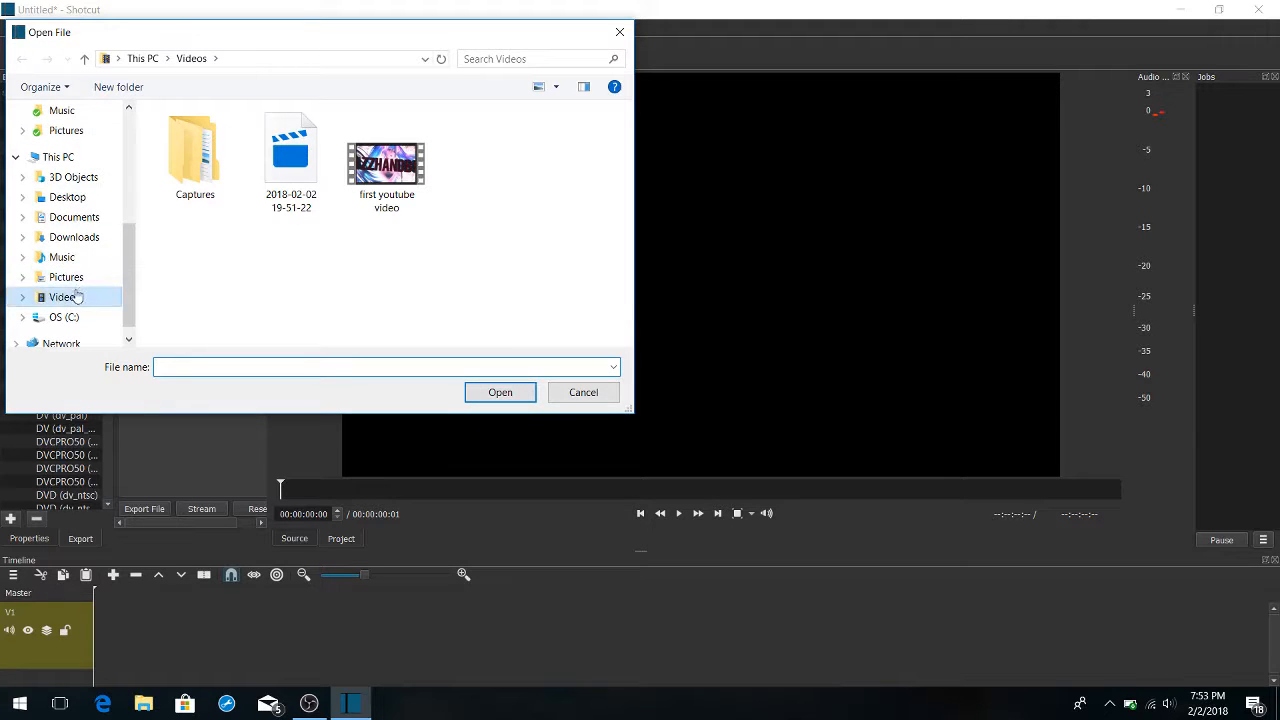
click(66, 258)
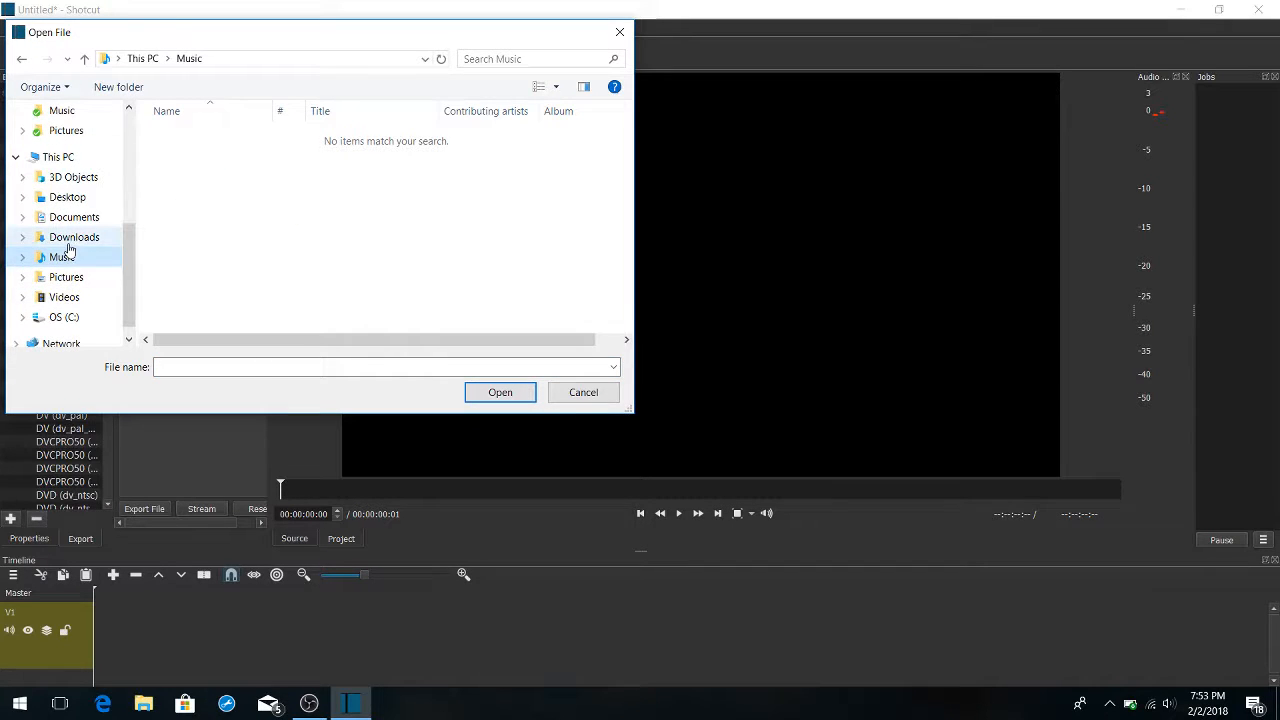
click(69, 236)
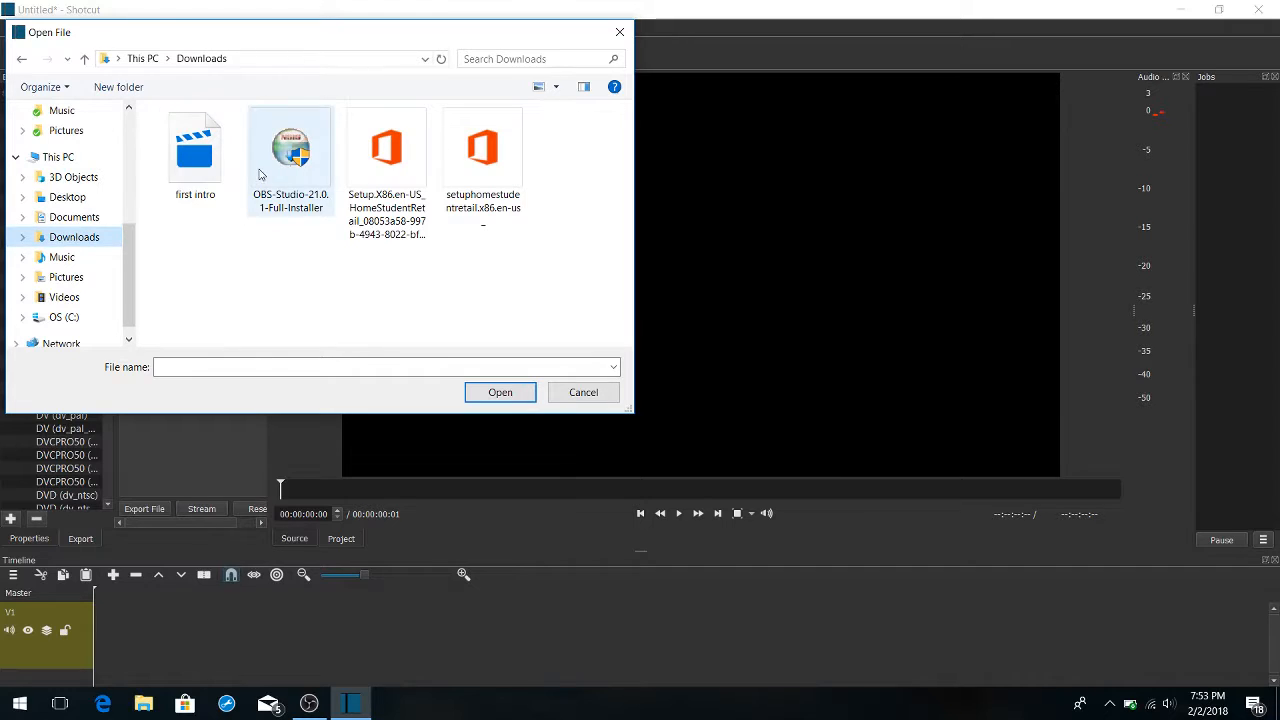
click(185, 177)
double_click(185, 177)
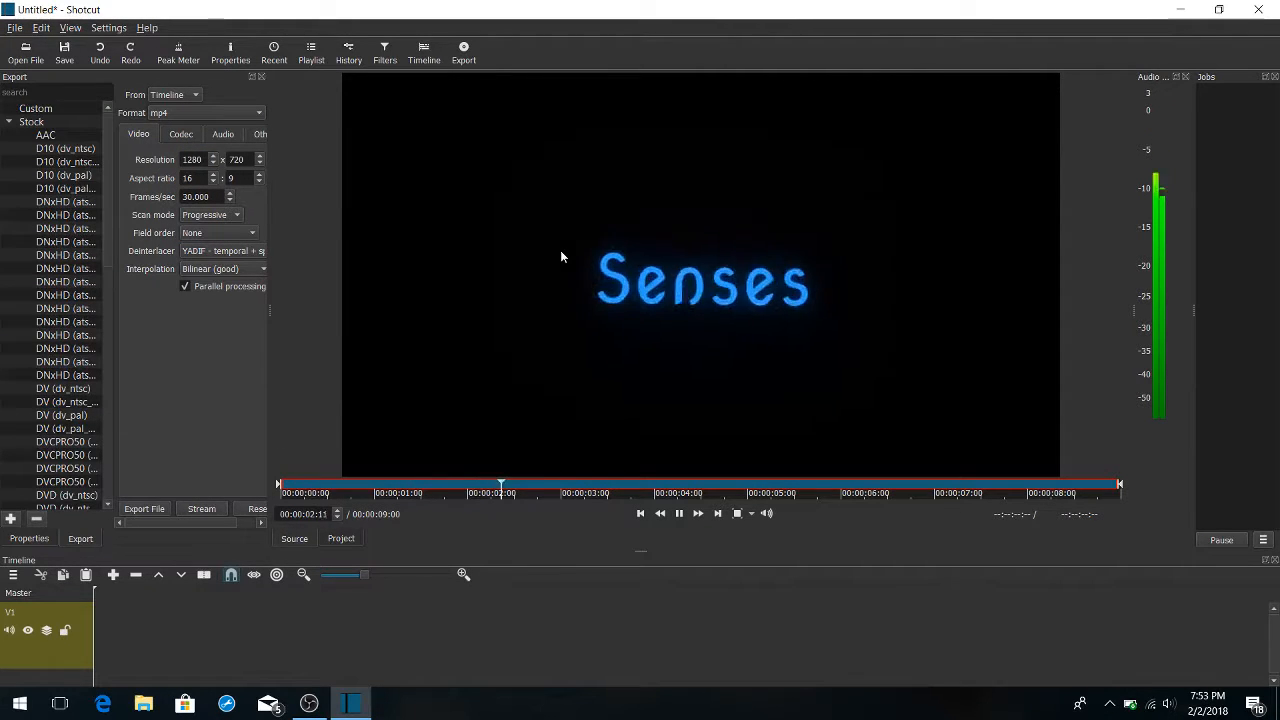
drag(561, 257, 75, 627)
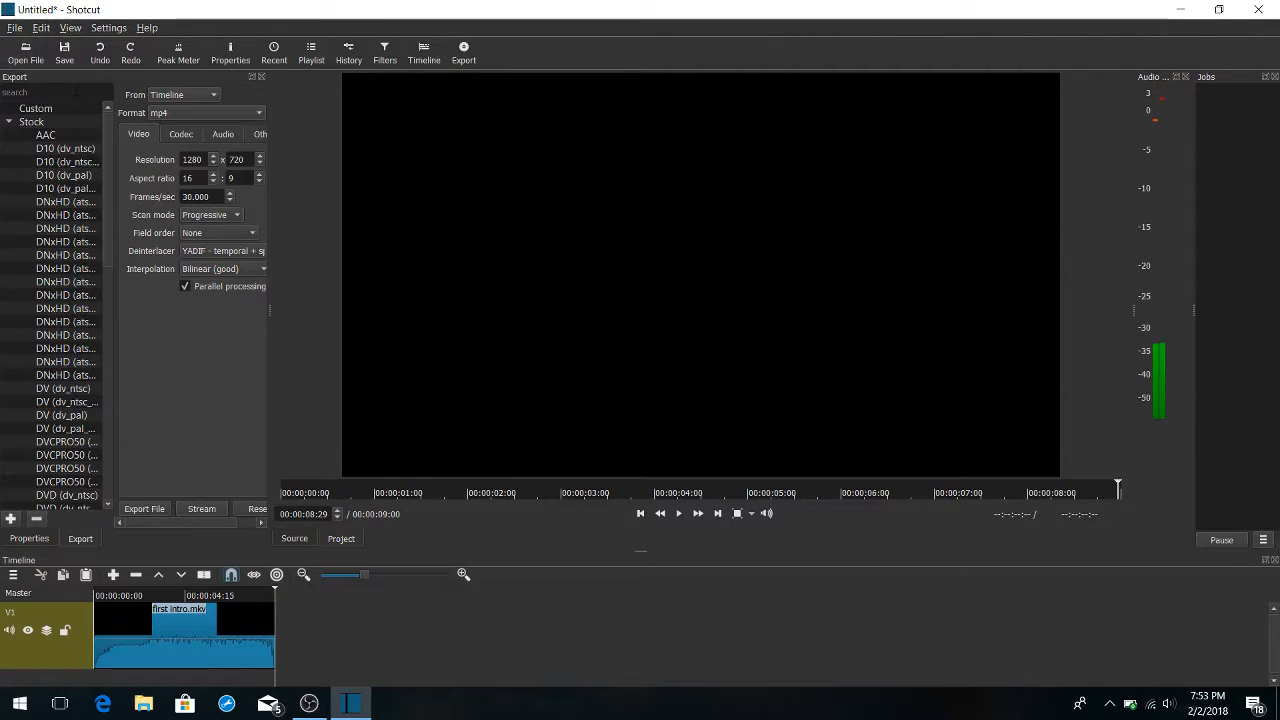
click(27, 62)
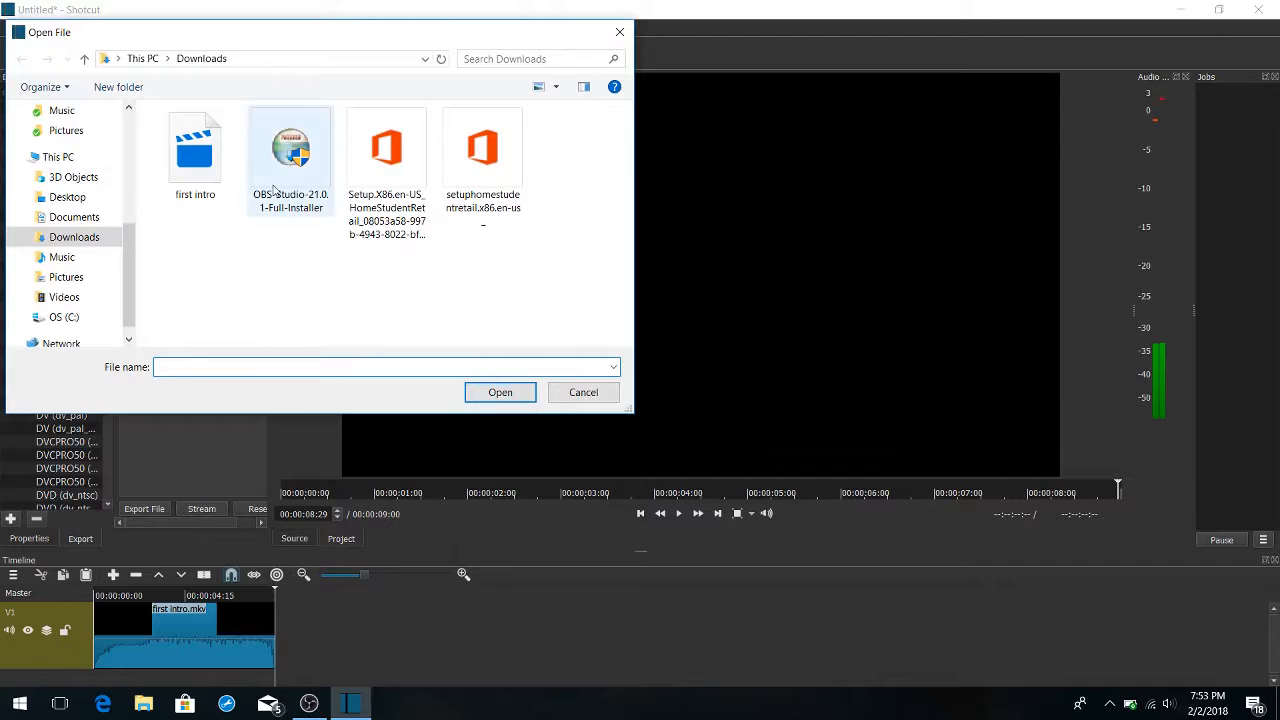
click(82, 297)
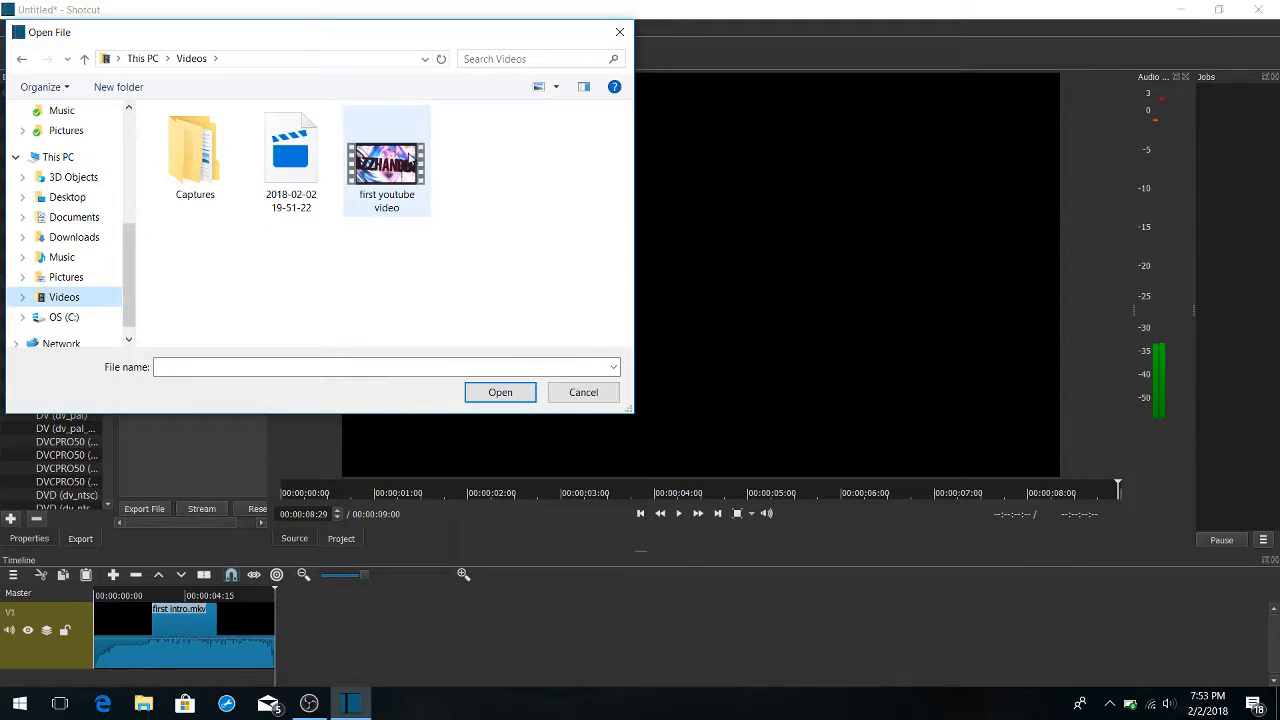
double_click(294, 168)
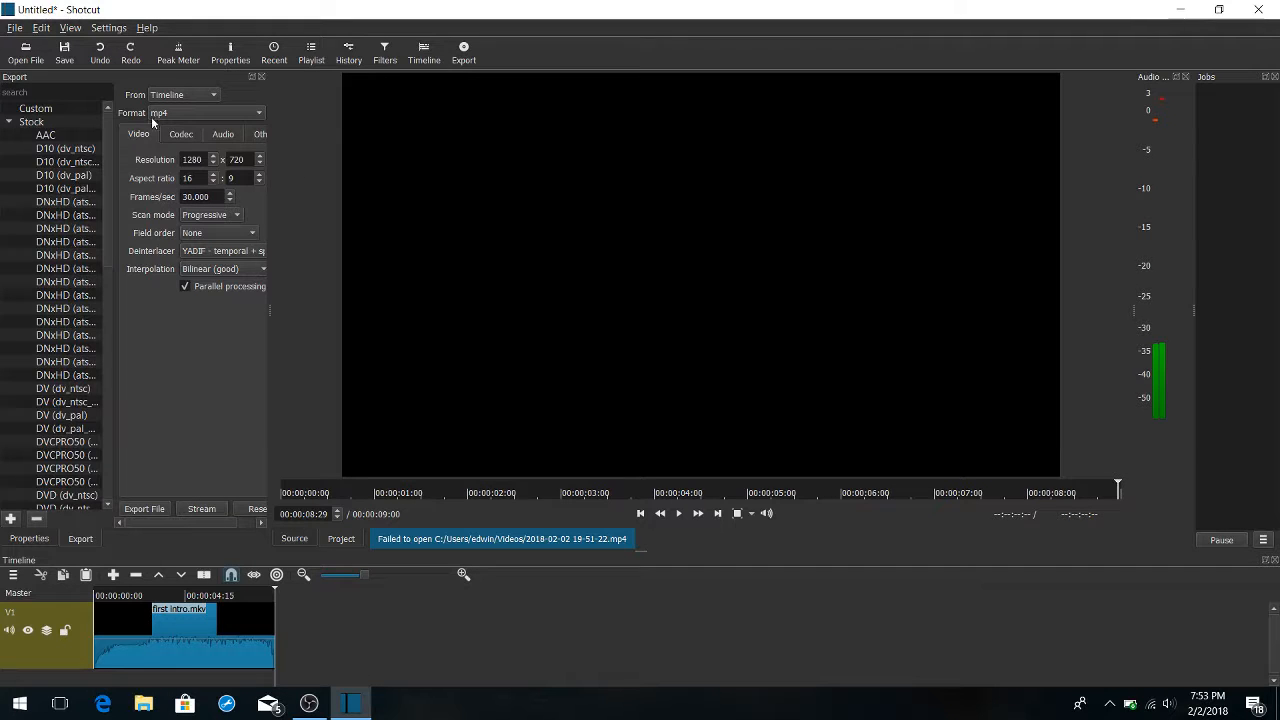
Try placing "first youtube video" after the intro on track V1, and cut it back out of the timeline
click(25, 62)
click(386, 165)
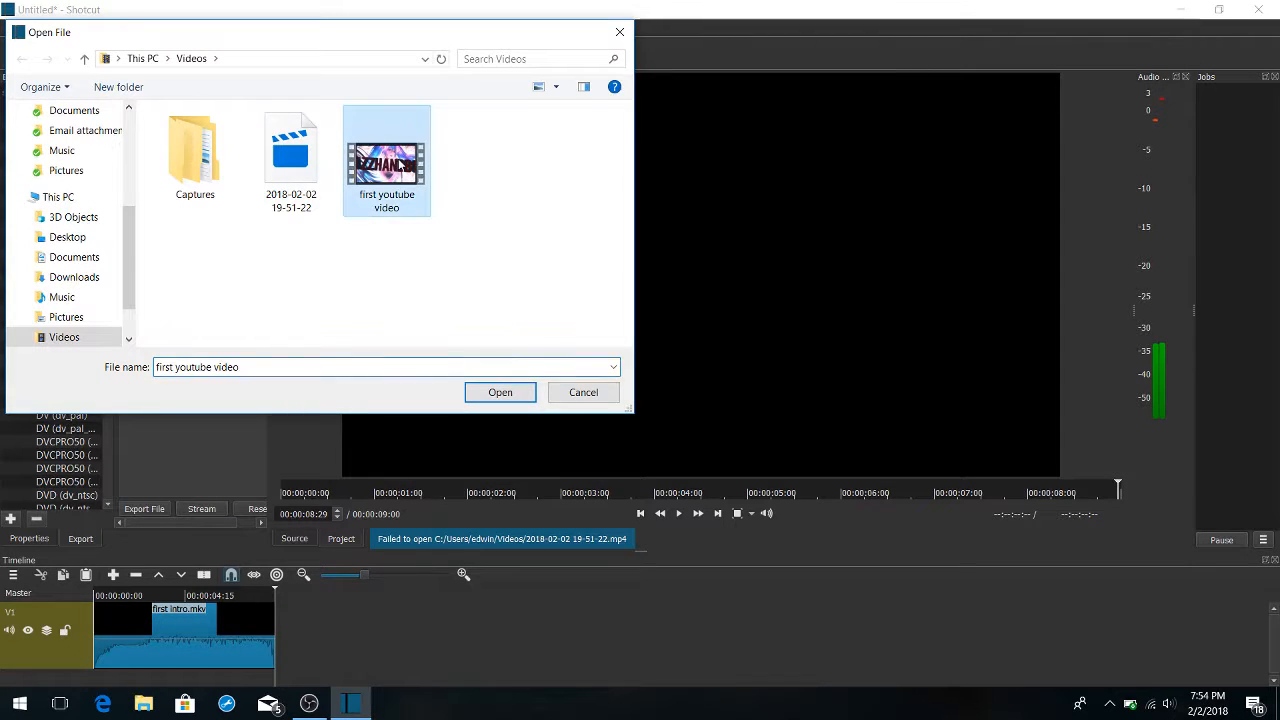
double_click(396, 165)
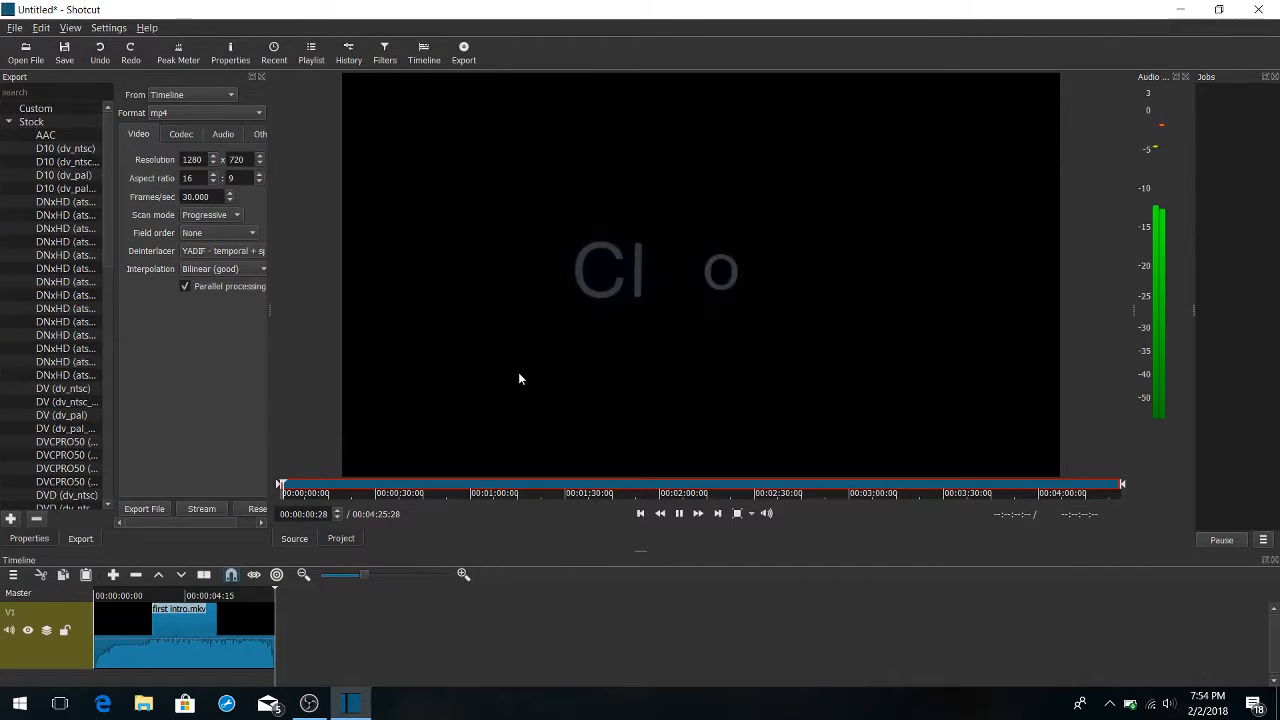
drag(509, 401, 401, 636)
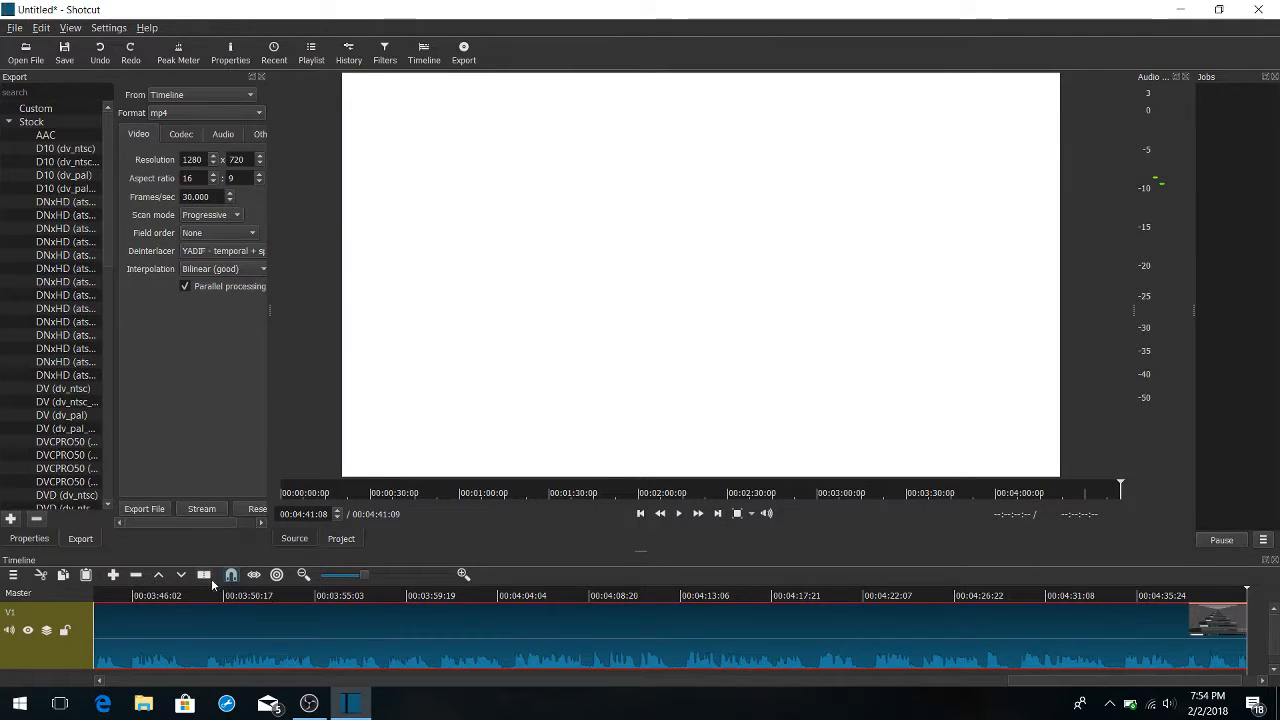
click(42, 574)
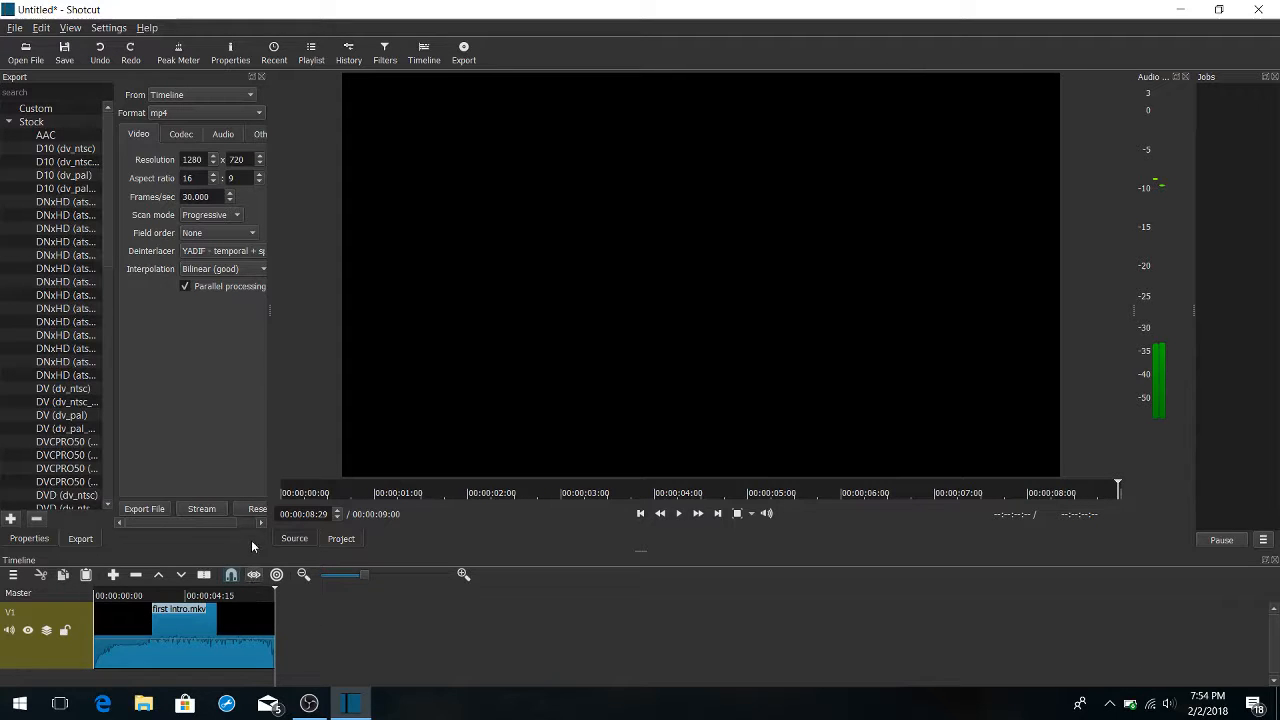
Open "first youtube video" from the Videos folder again and place it on track V1 just after the intro clip
click(12, 64)
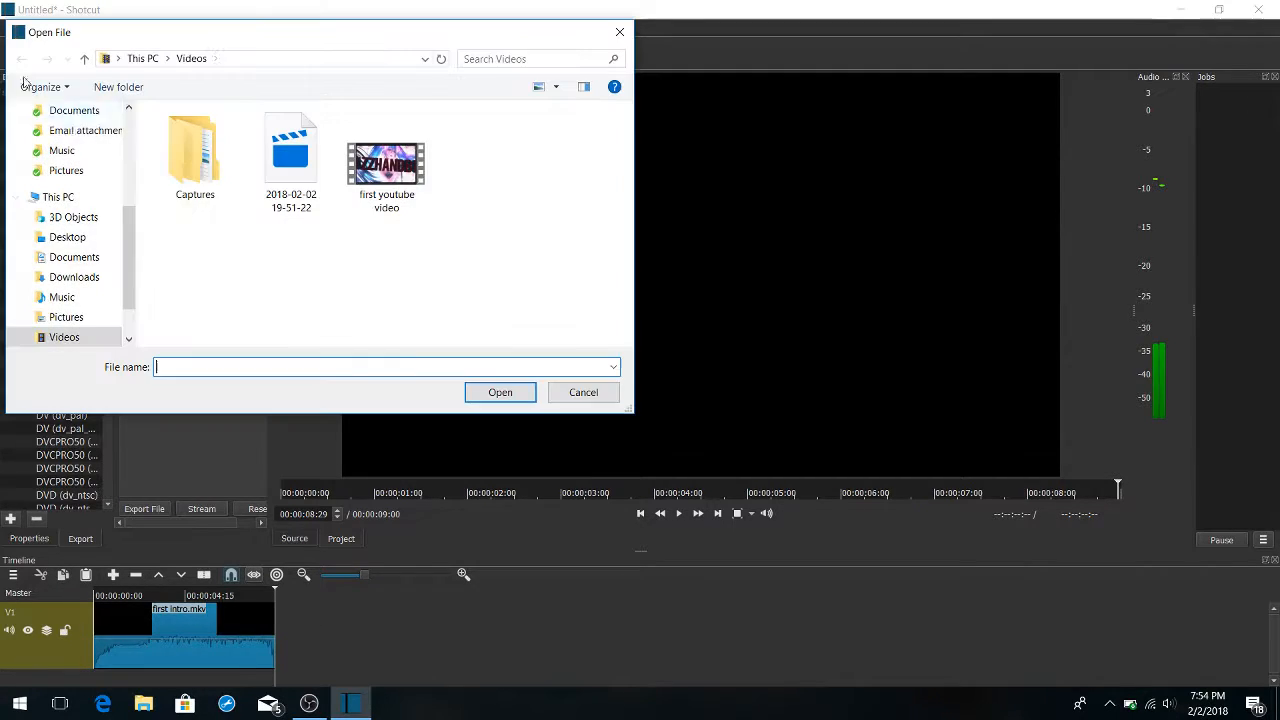
double_click(360, 165)
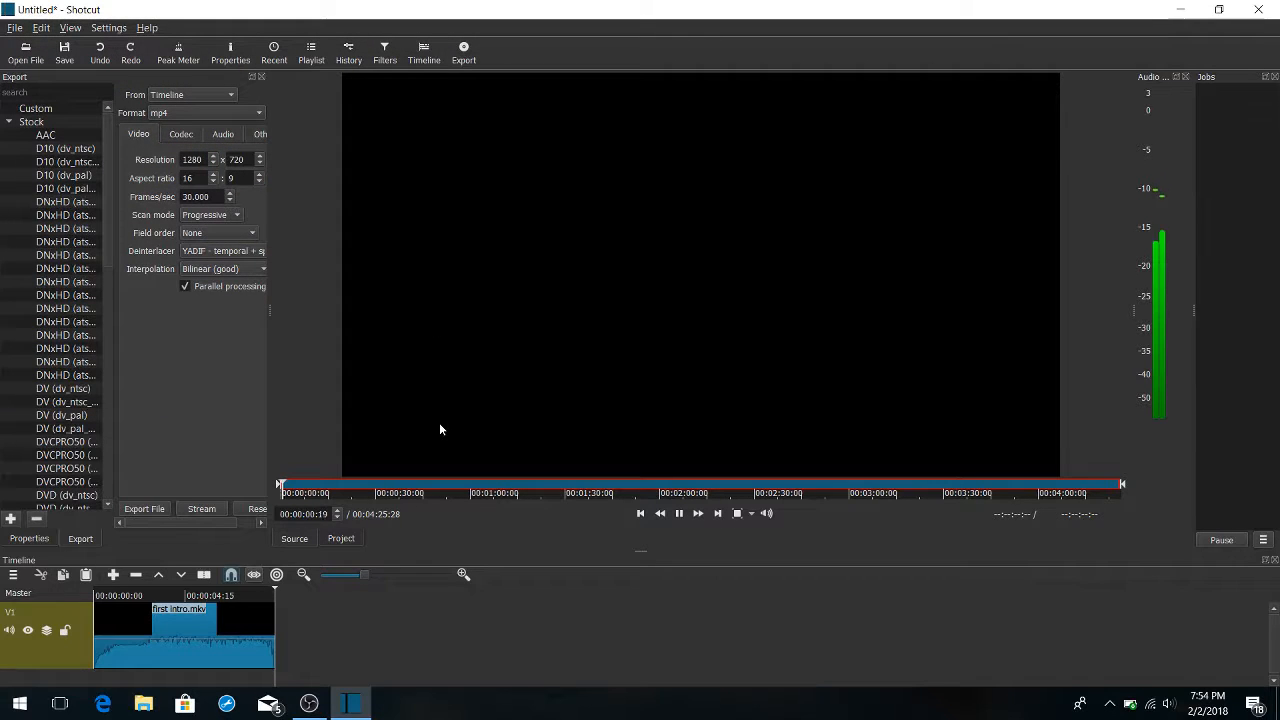
drag(439, 422, 306, 660)
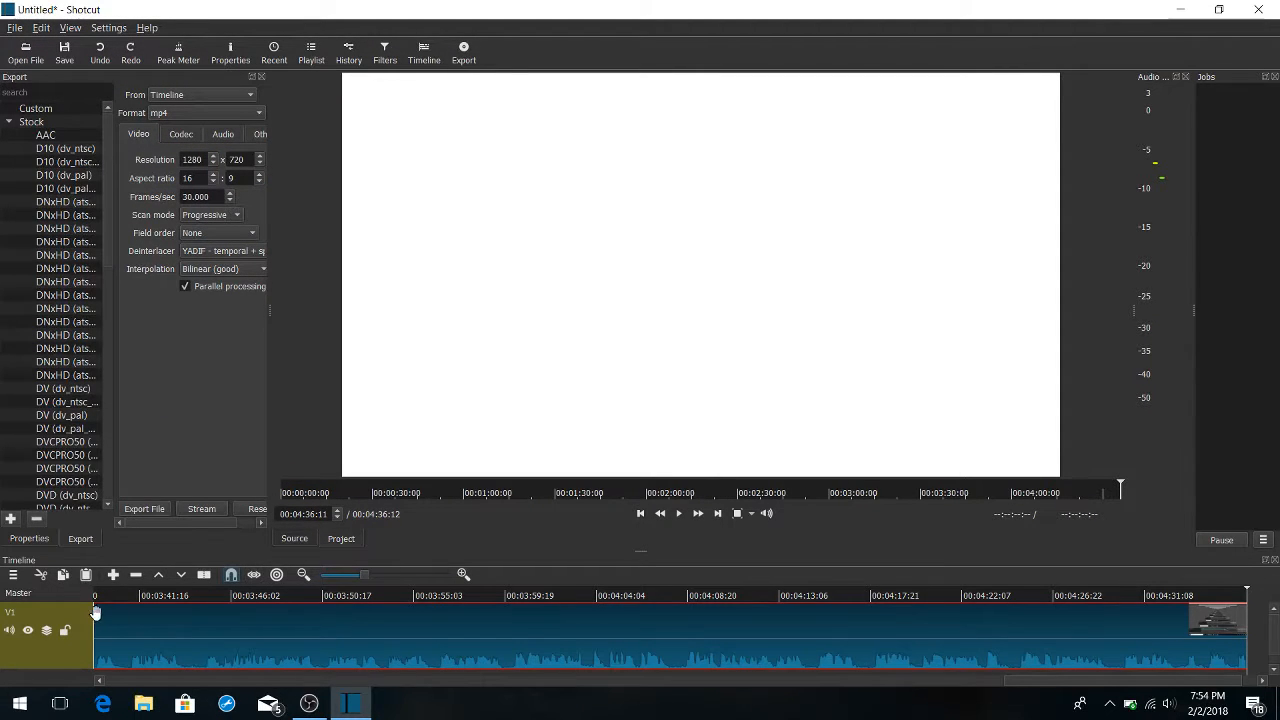
drag(113, 625, 83, 636)
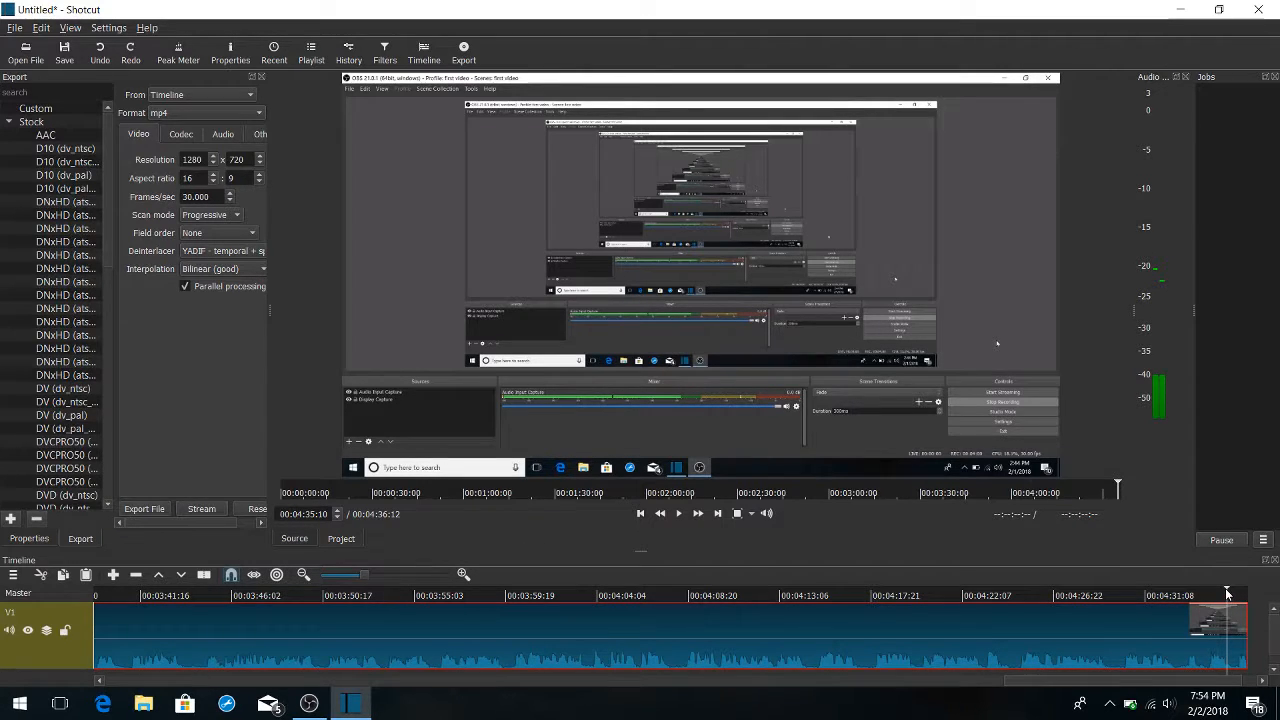
Move the "first youtube video" clip flush against the end of the intro on V1 and play across the join
drag(1189, 594, 18, 636)
drag(345, 628, 302, 629)
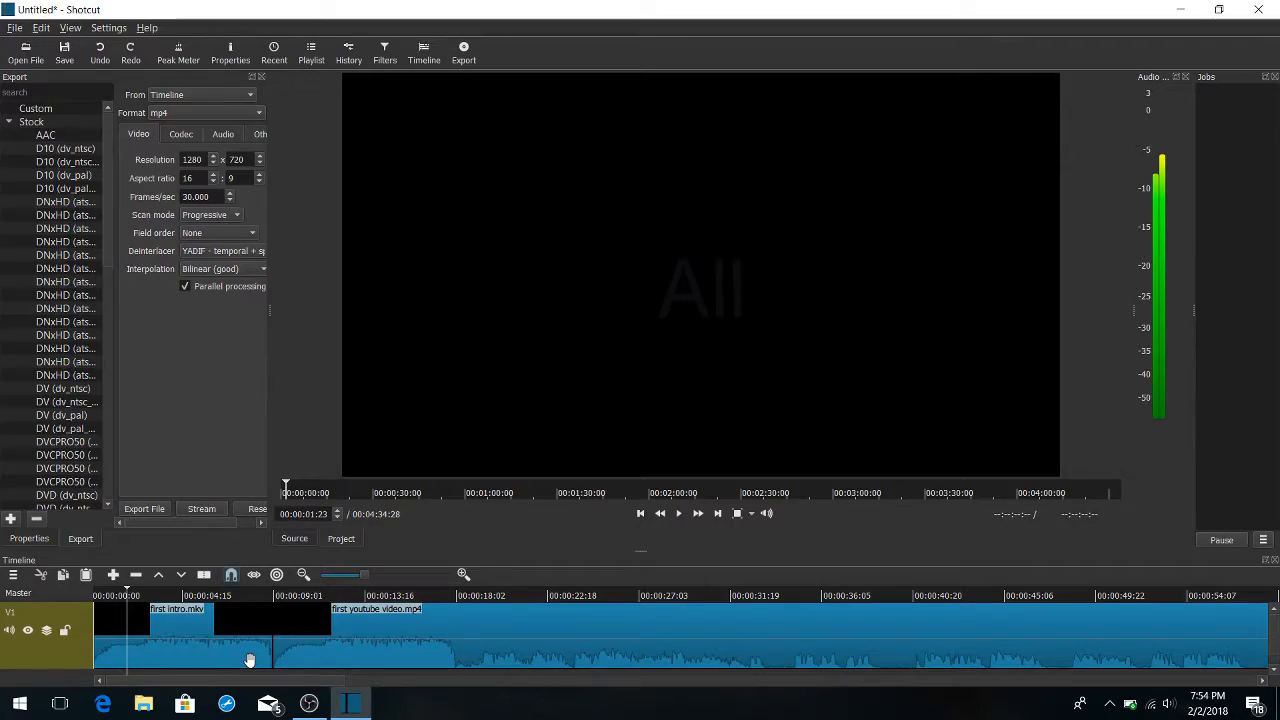
key(space)
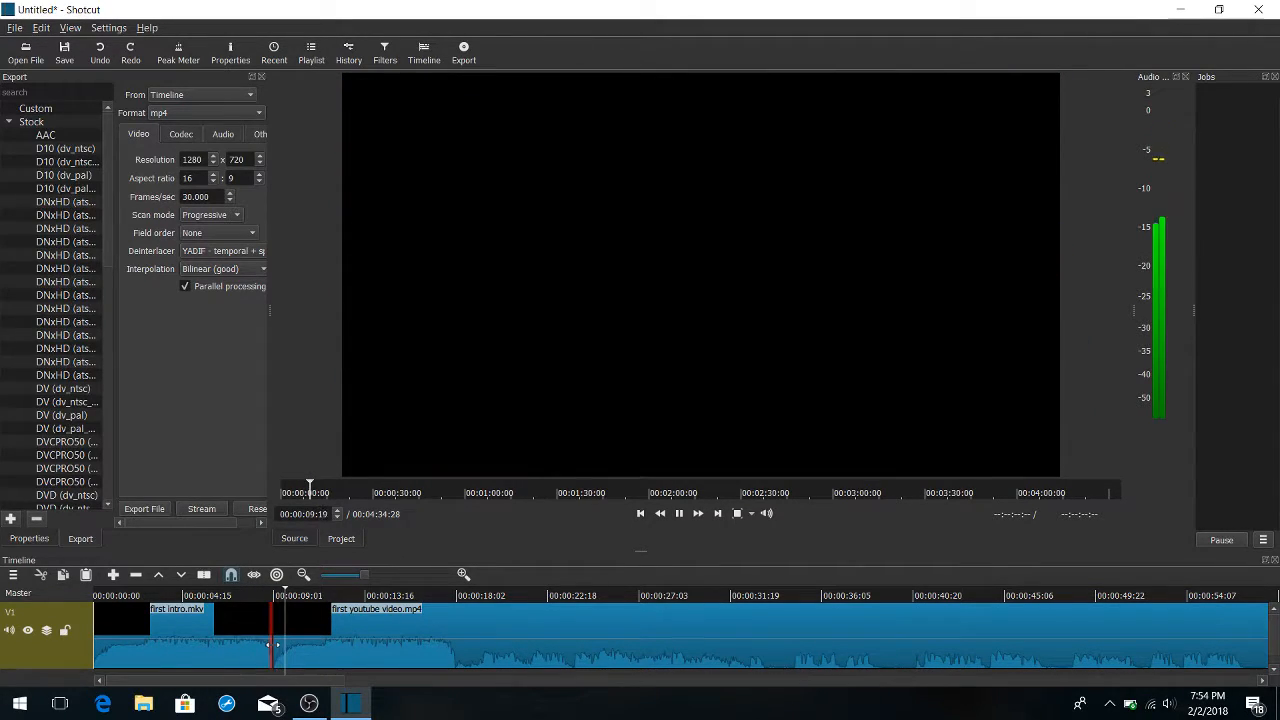
key(space)
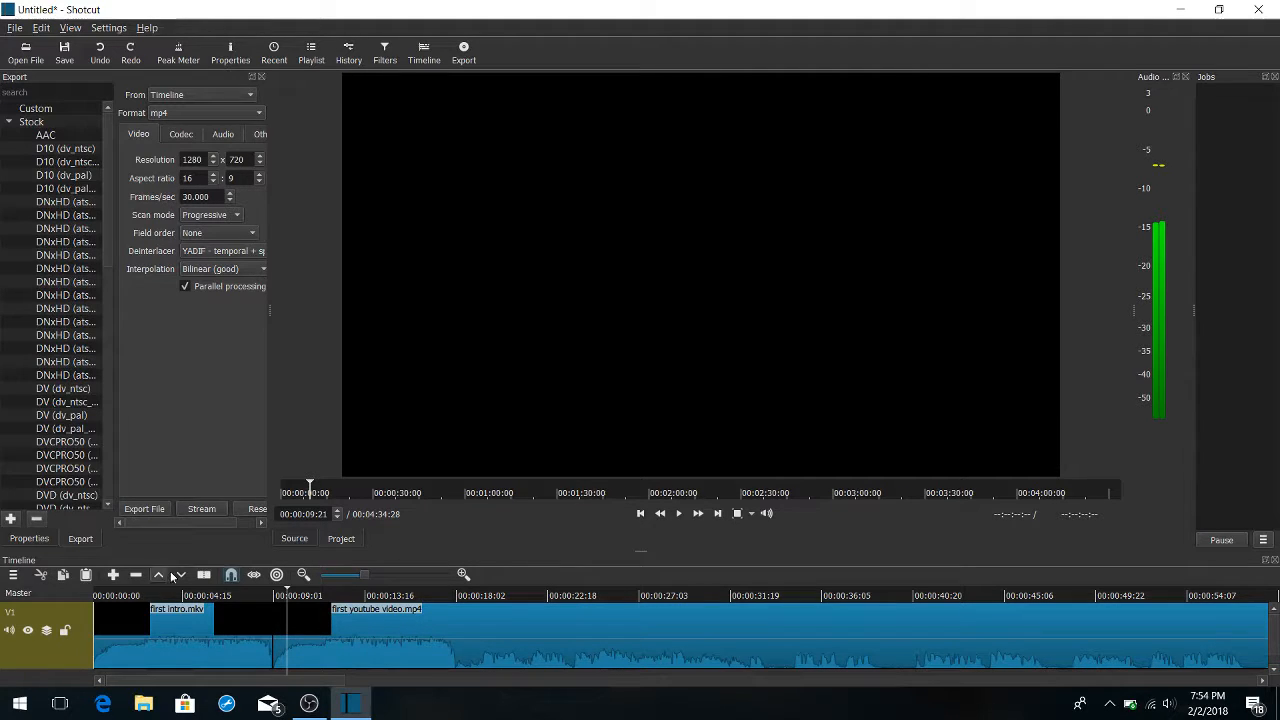
Split "first youtube video" at 00:00:09:21 and 00:00:10:22, and remove the segment between the two cuts
click(203, 574)
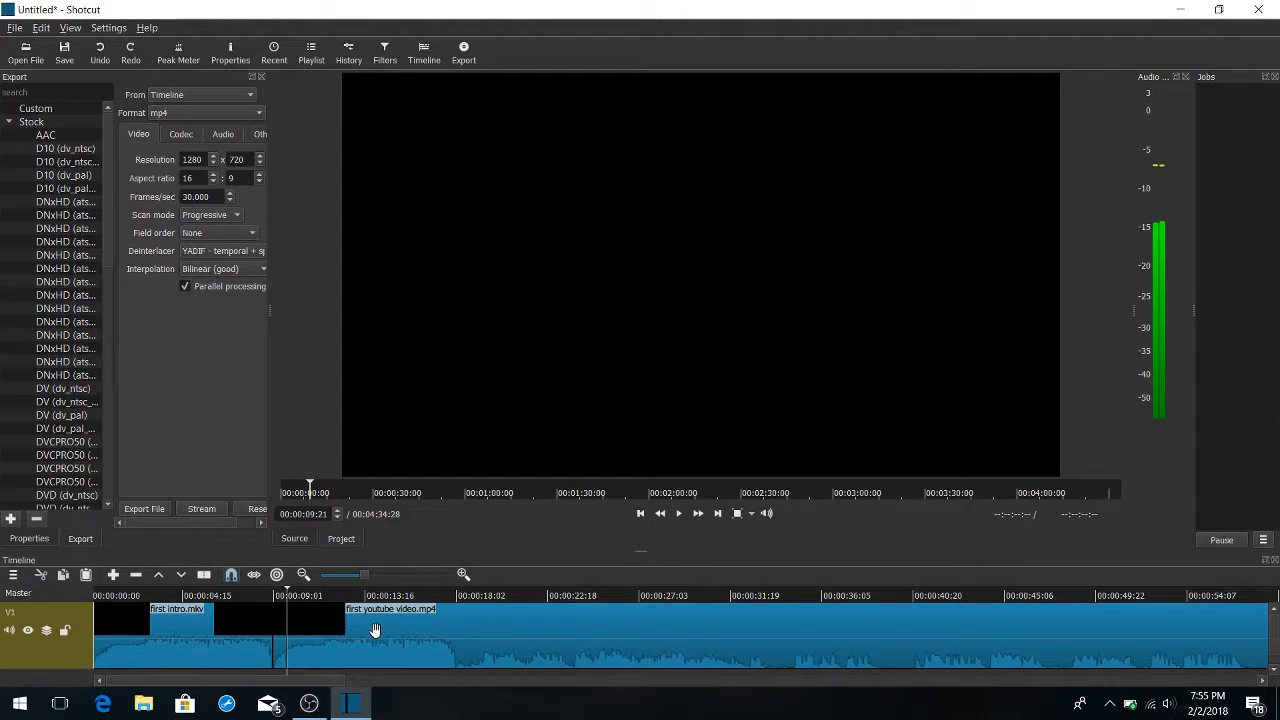
key(space)
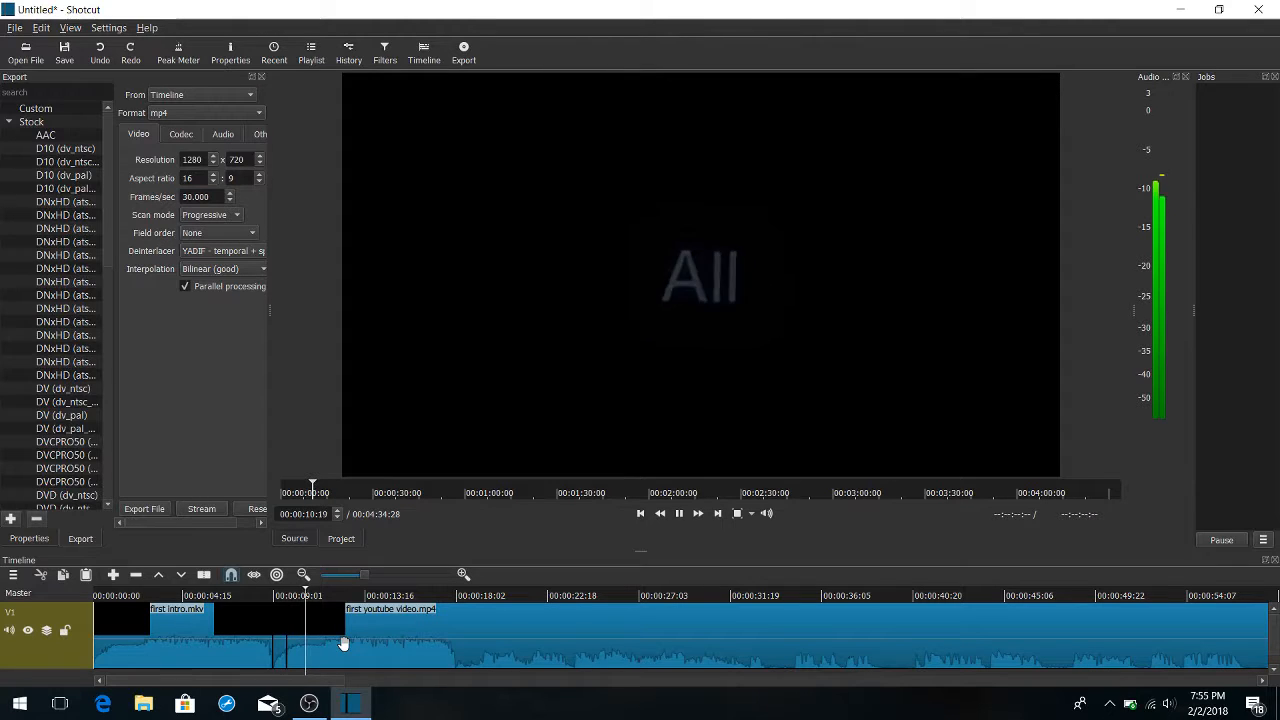
key(space)
click(394, 637)
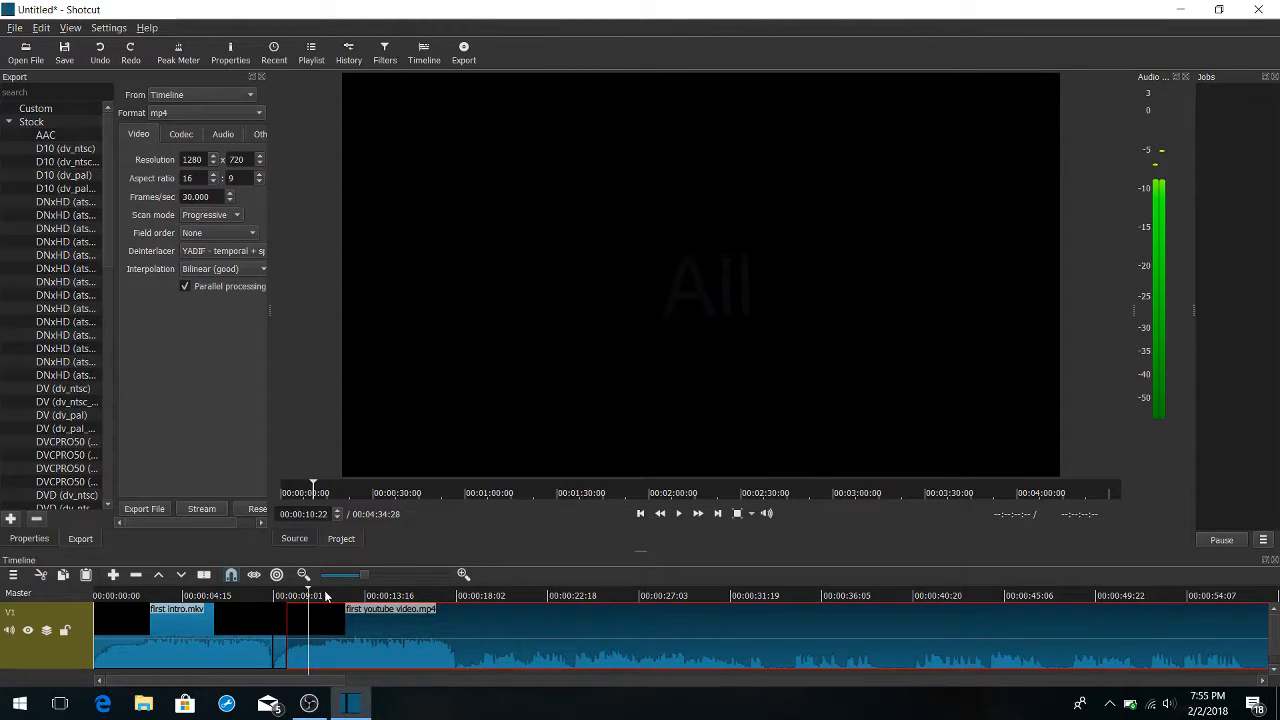
click(204, 576)
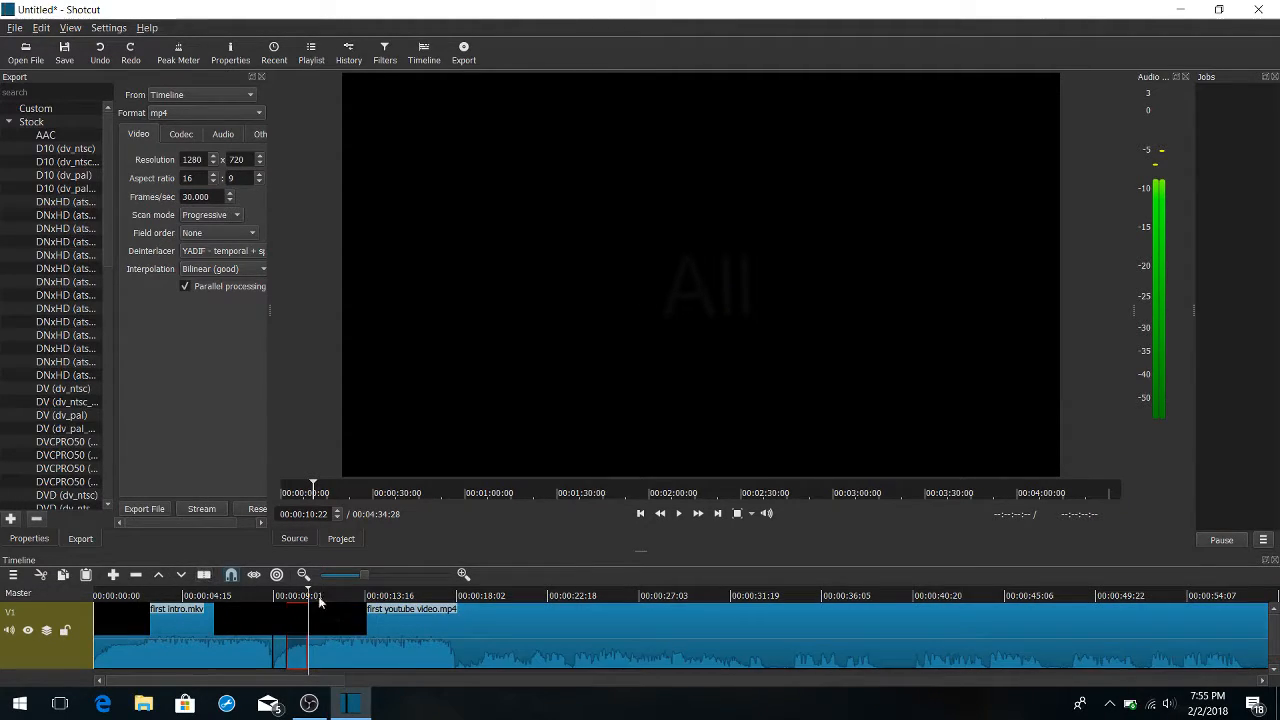
key(space)
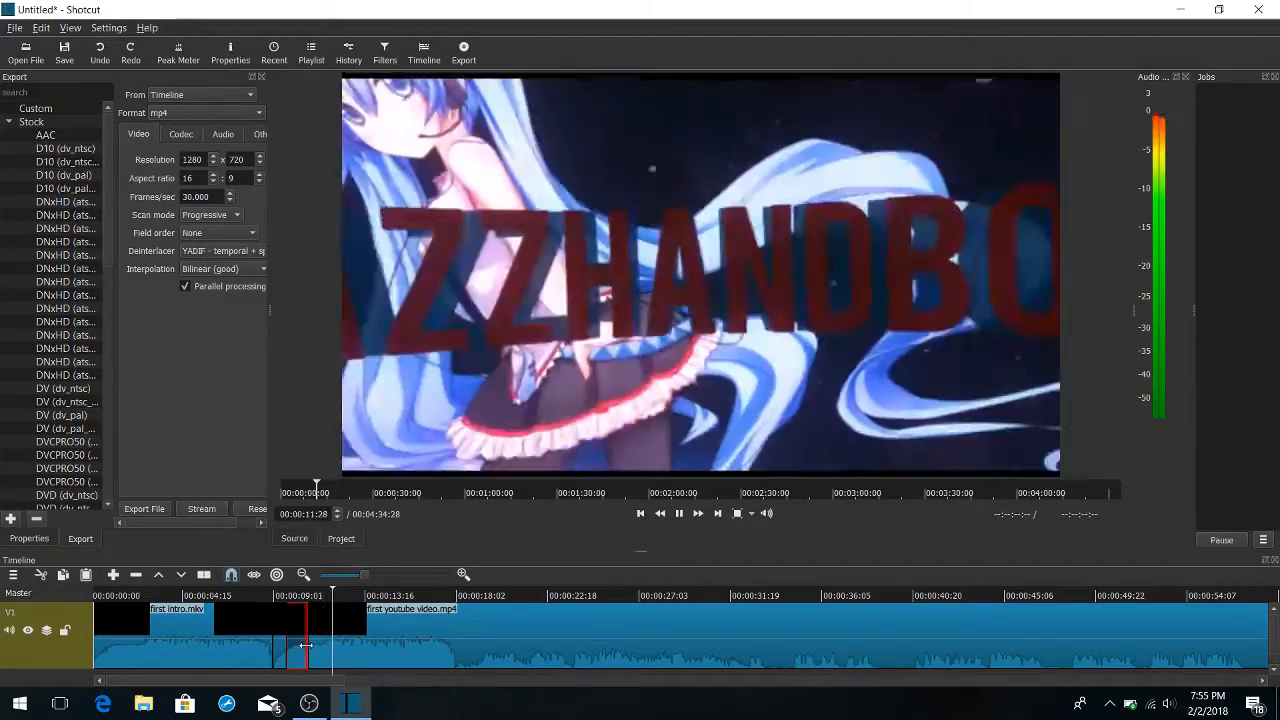
right_click(293, 649)
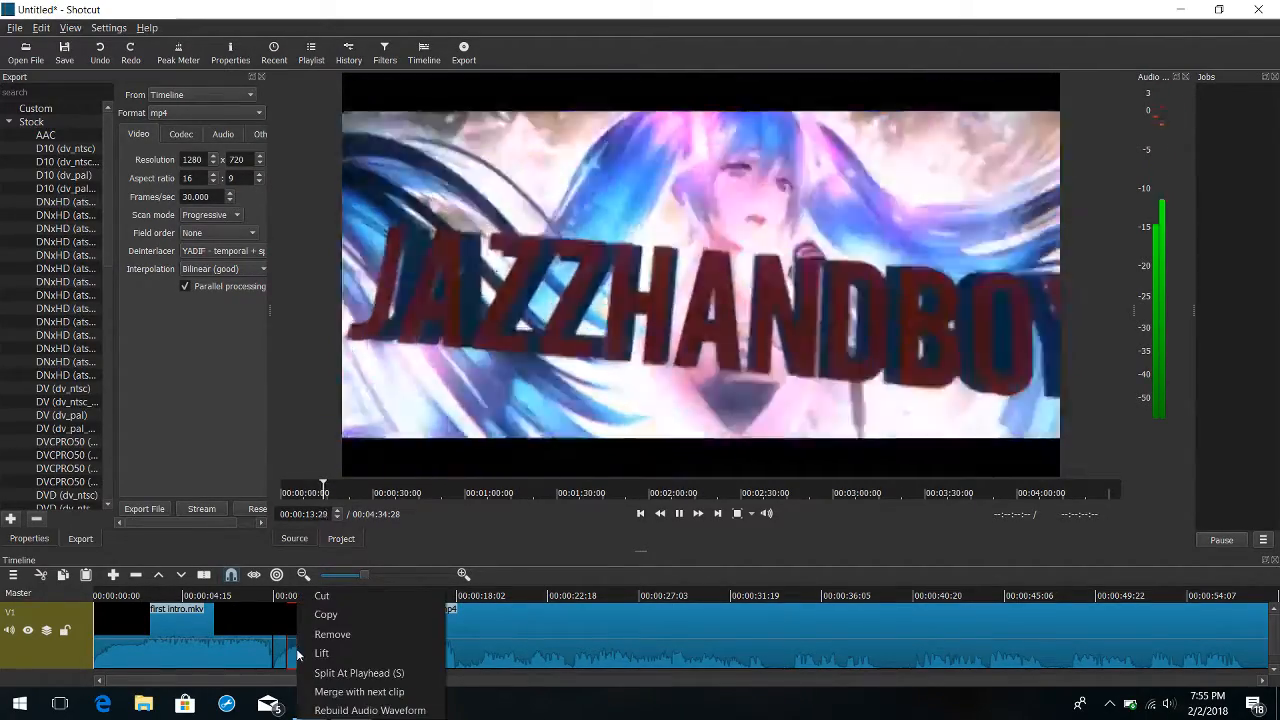
click(327, 632)
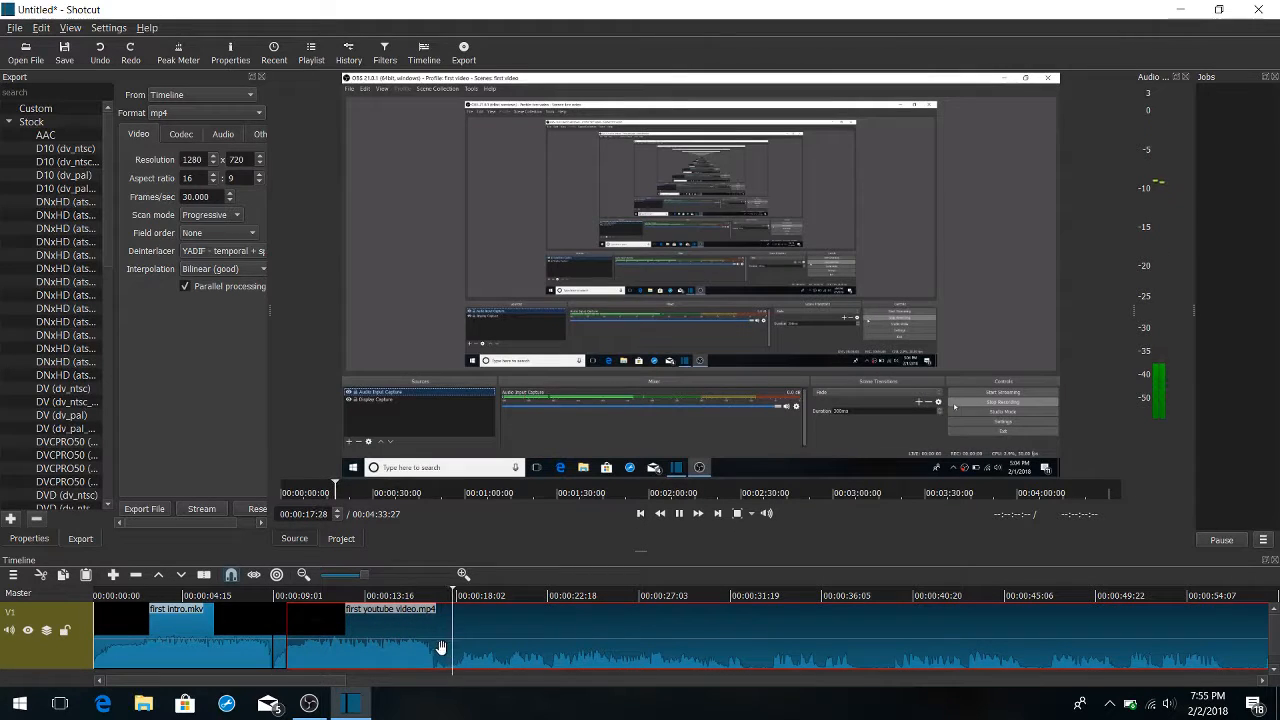
Split "first youtube video" at 00:00:16:27, and remove the repeated intro before the cut and the short leftover piece after the first intro
key(space)
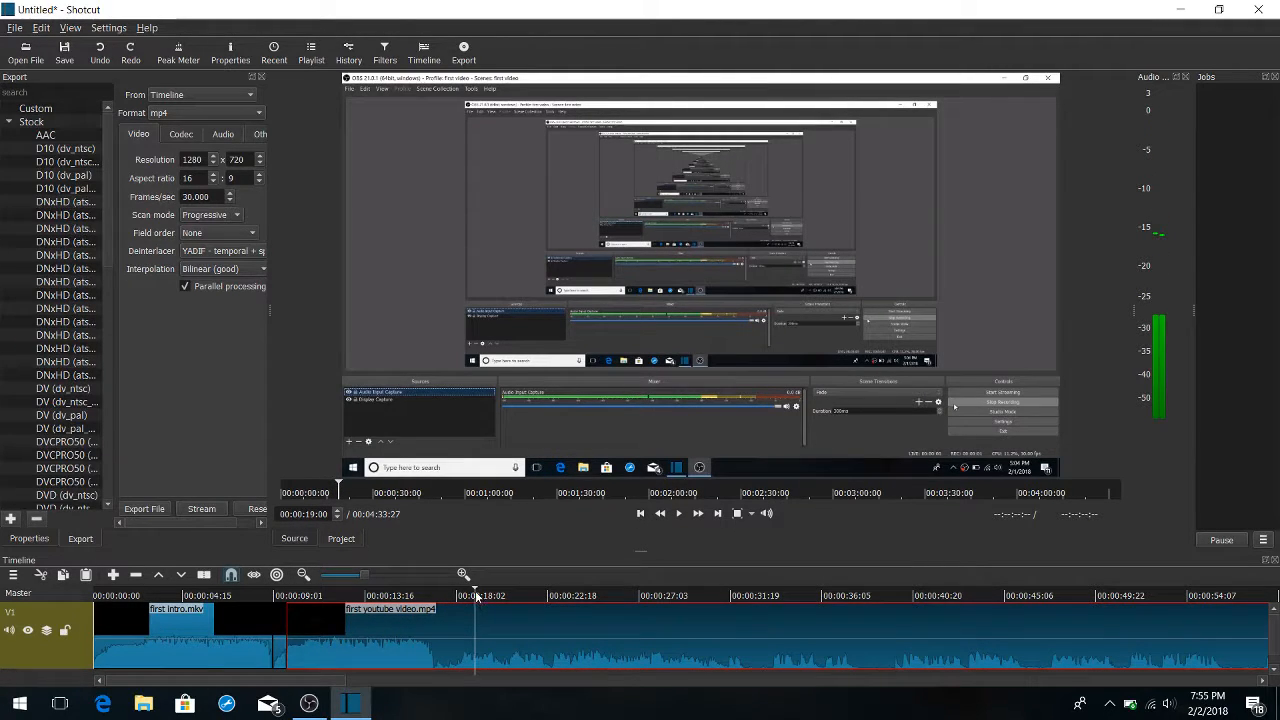
drag(476, 592, 435, 592)
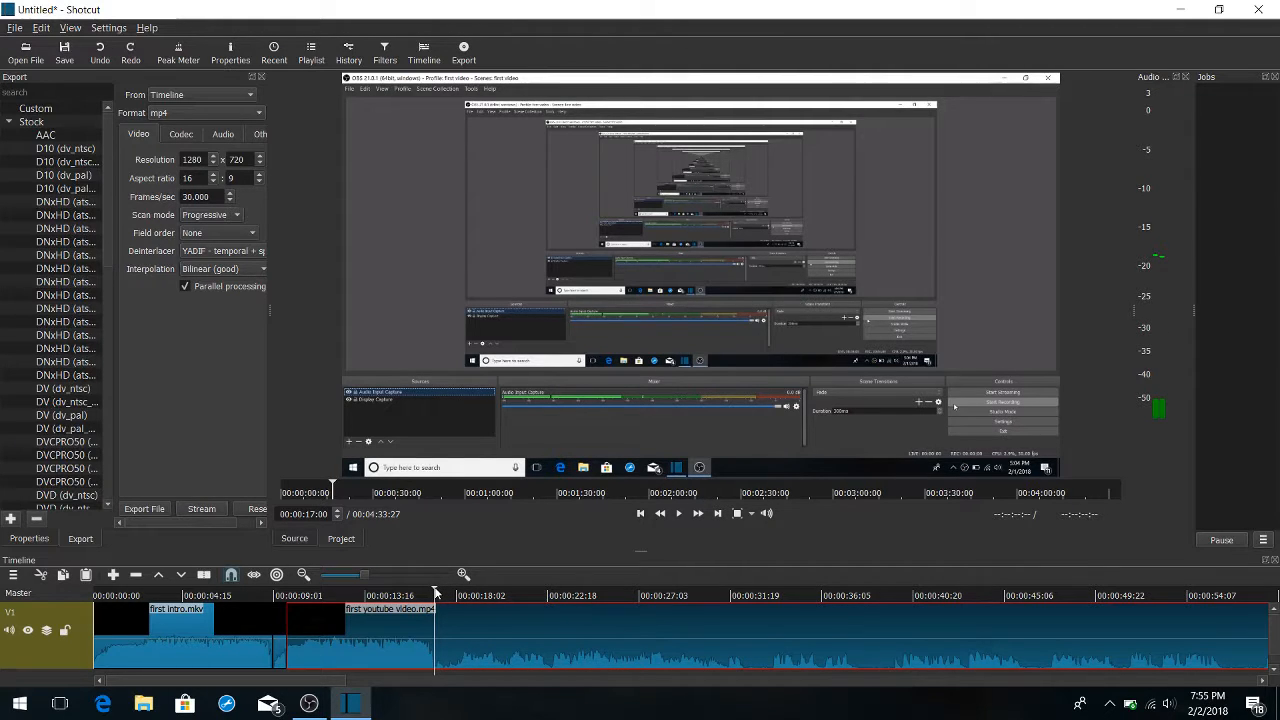
key(space)
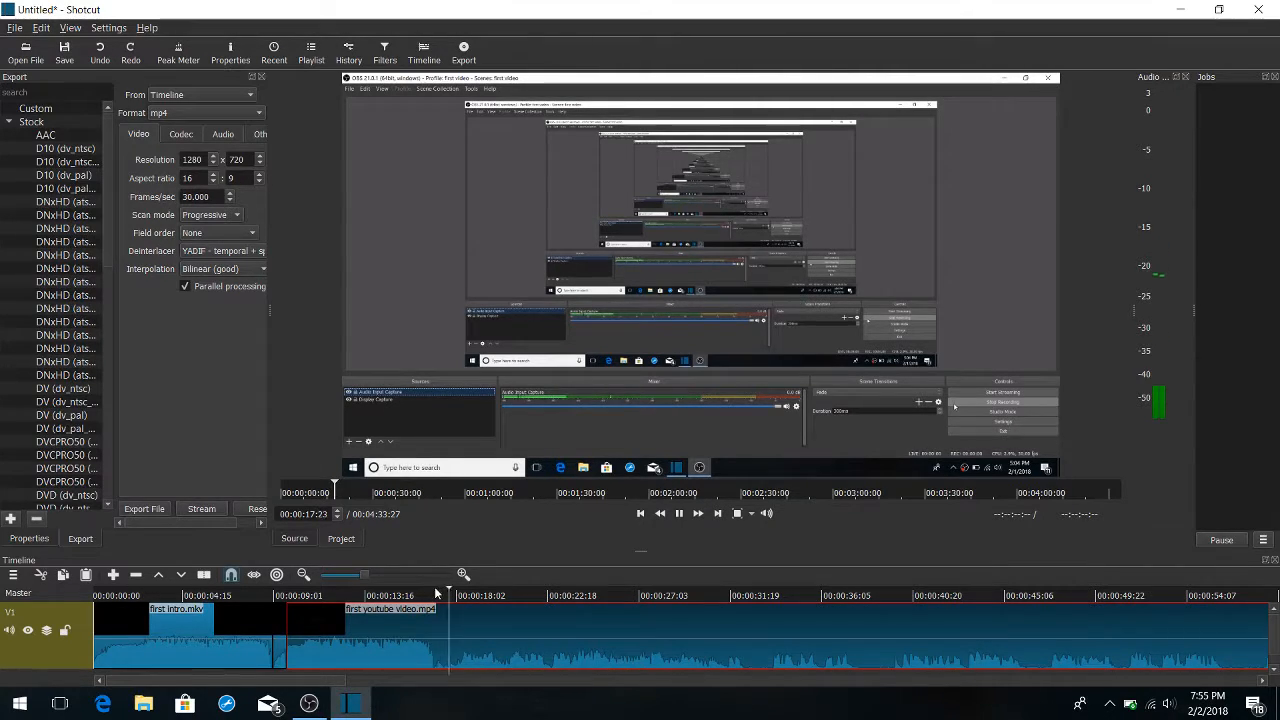
click(457, 592)
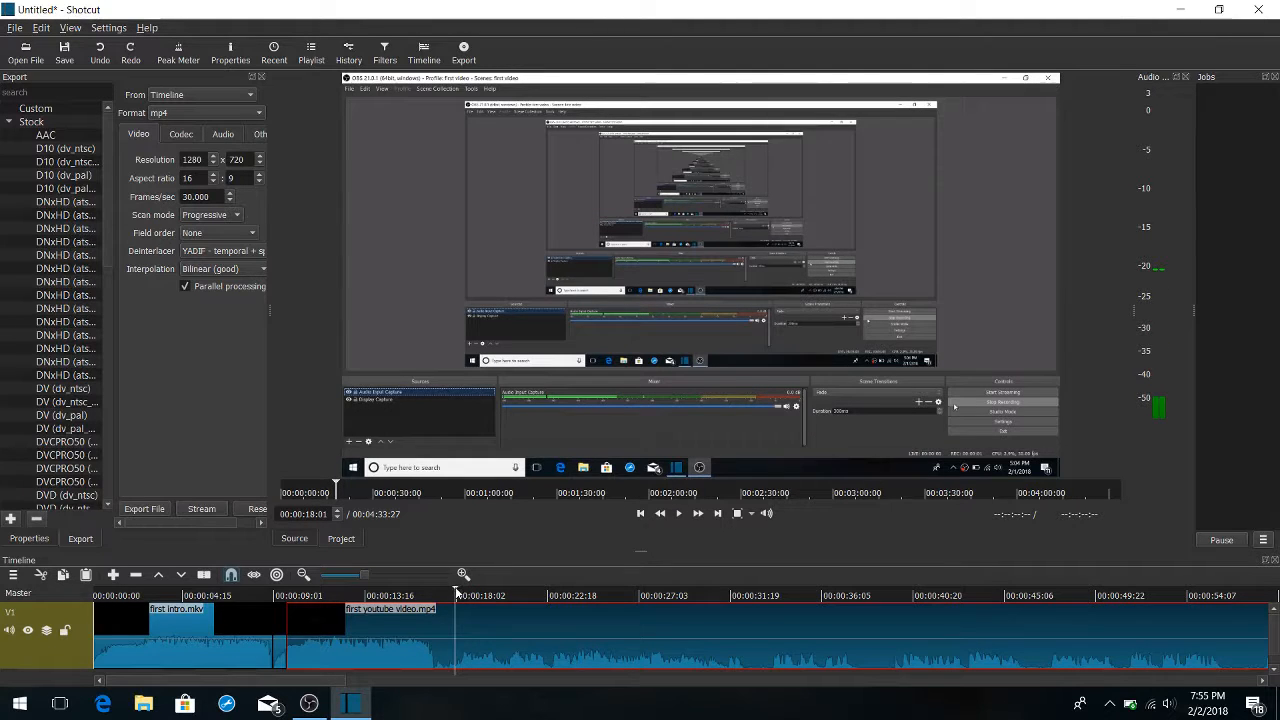
click(420, 595)
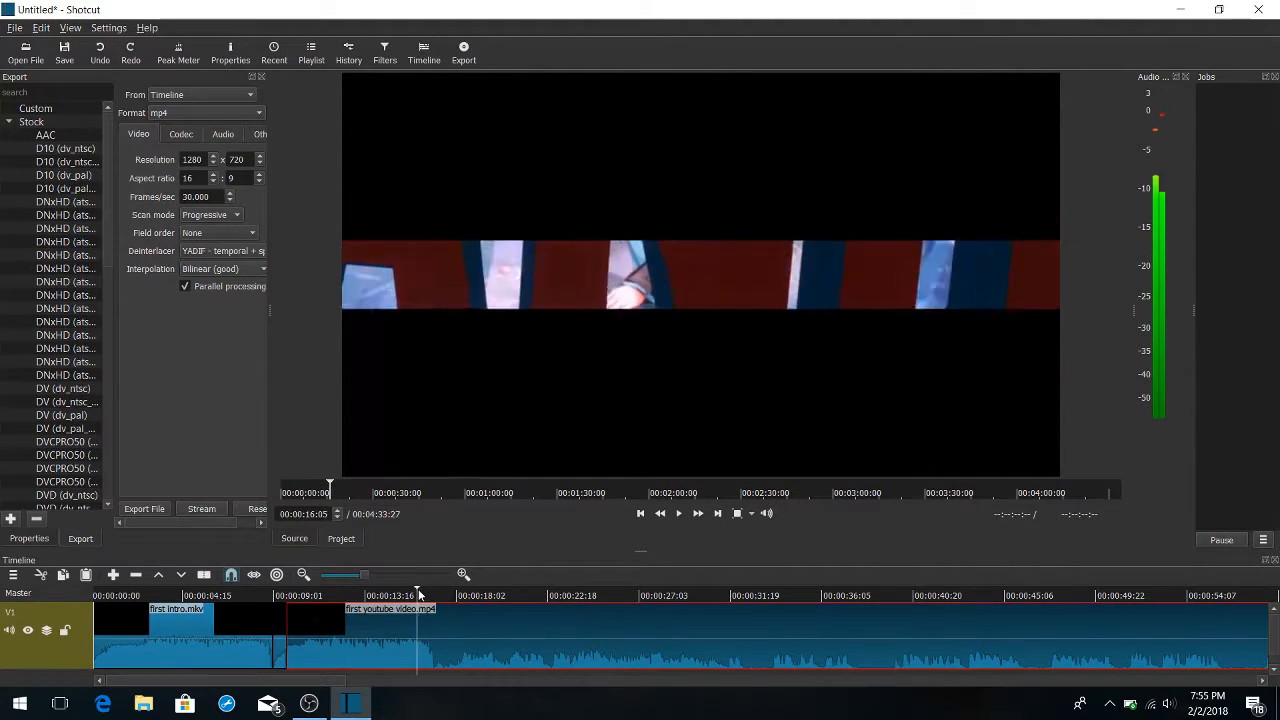
drag(420, 595, 433, 595)
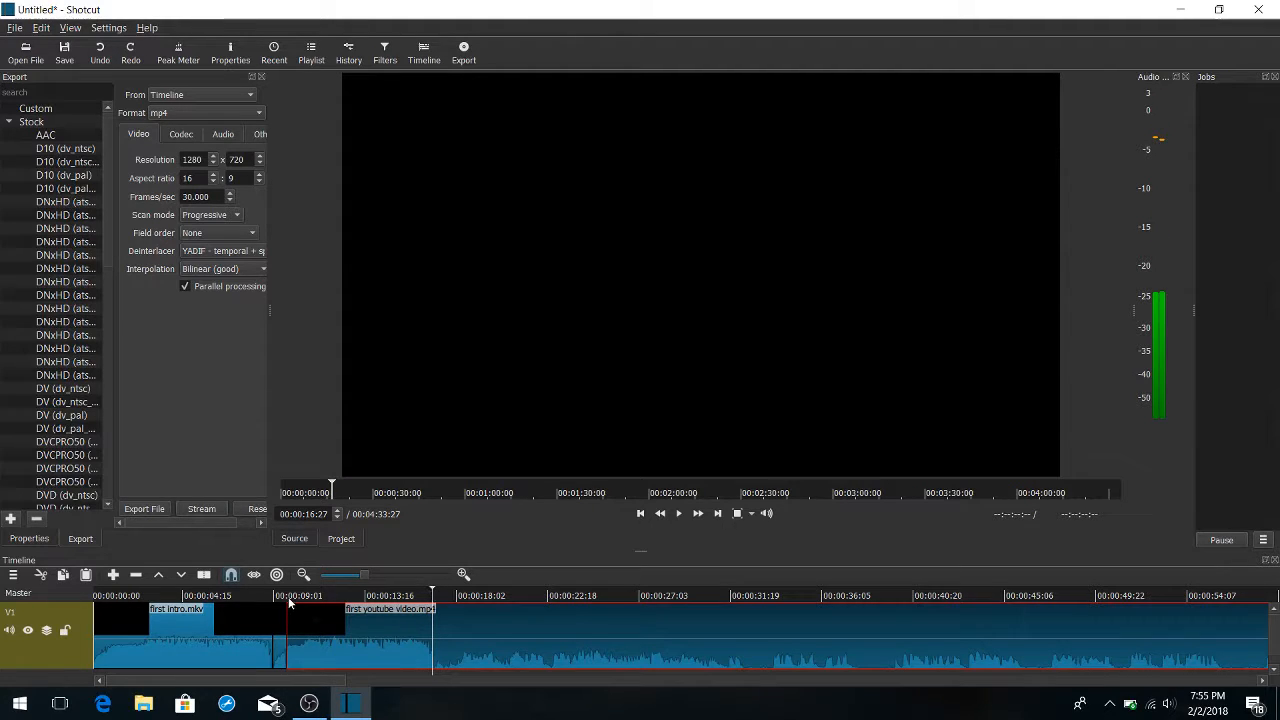
click(206, 575)
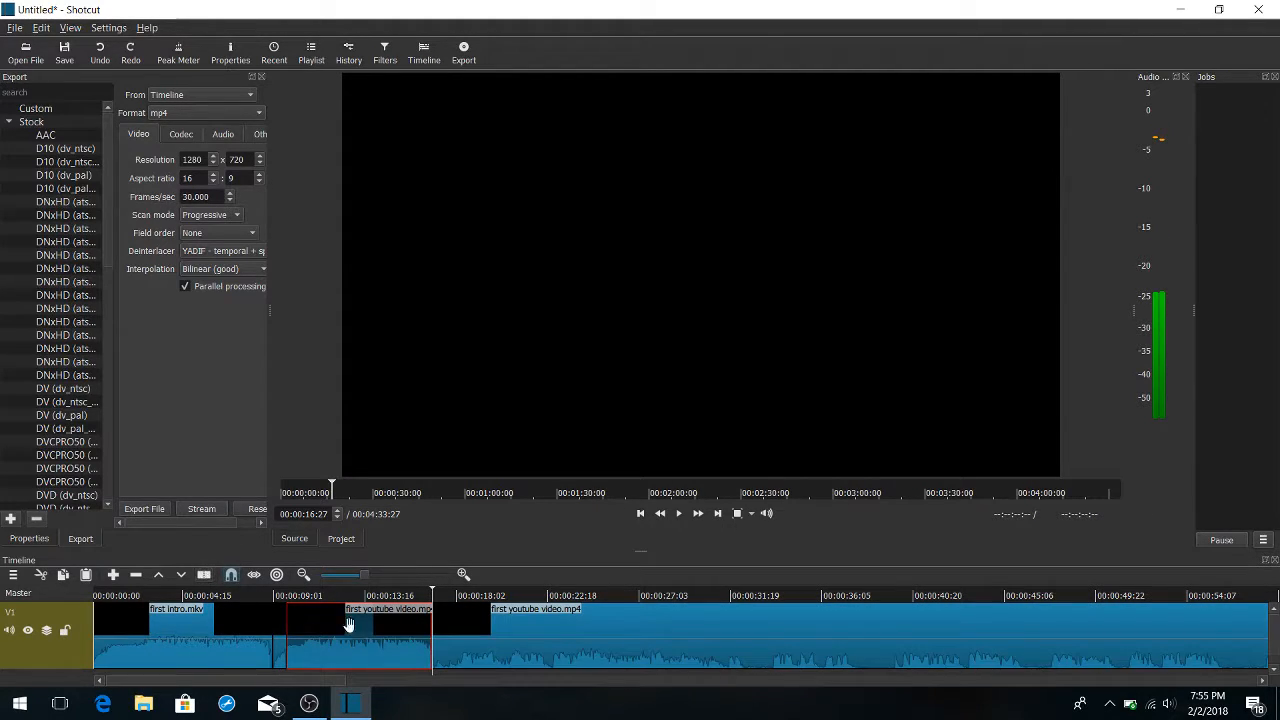
right_click(390, 642)
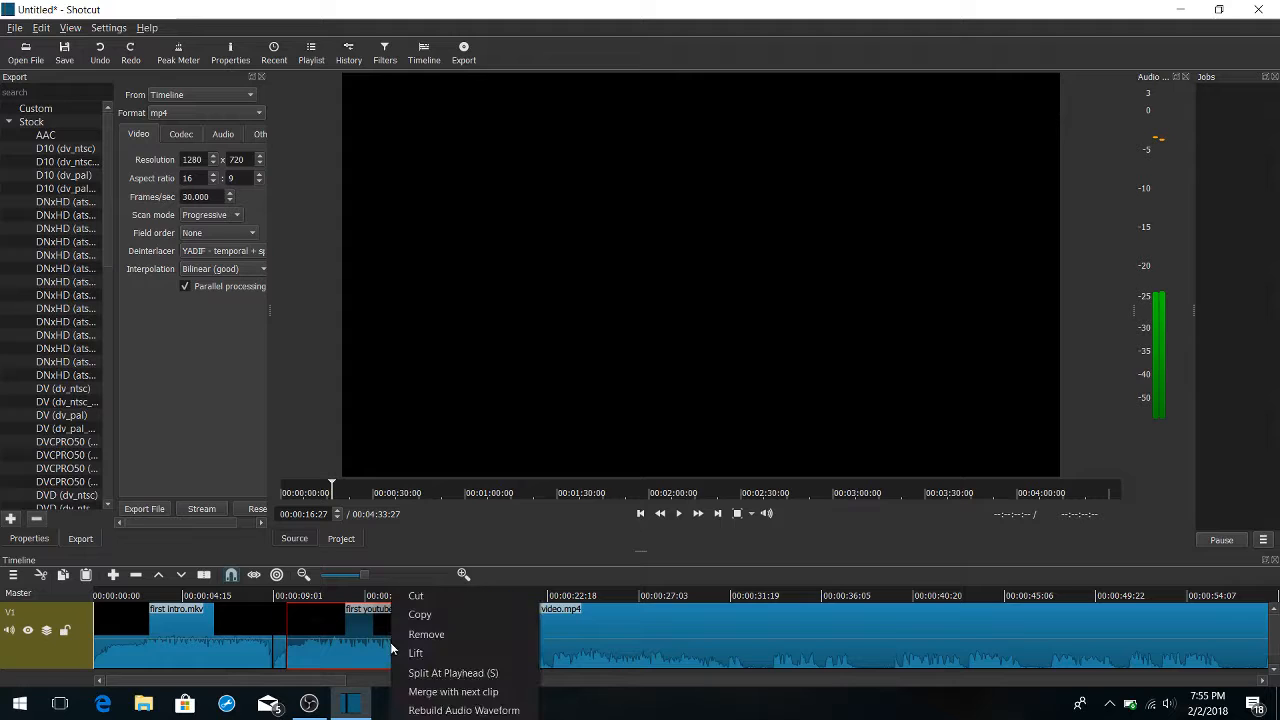
click(448, 636)
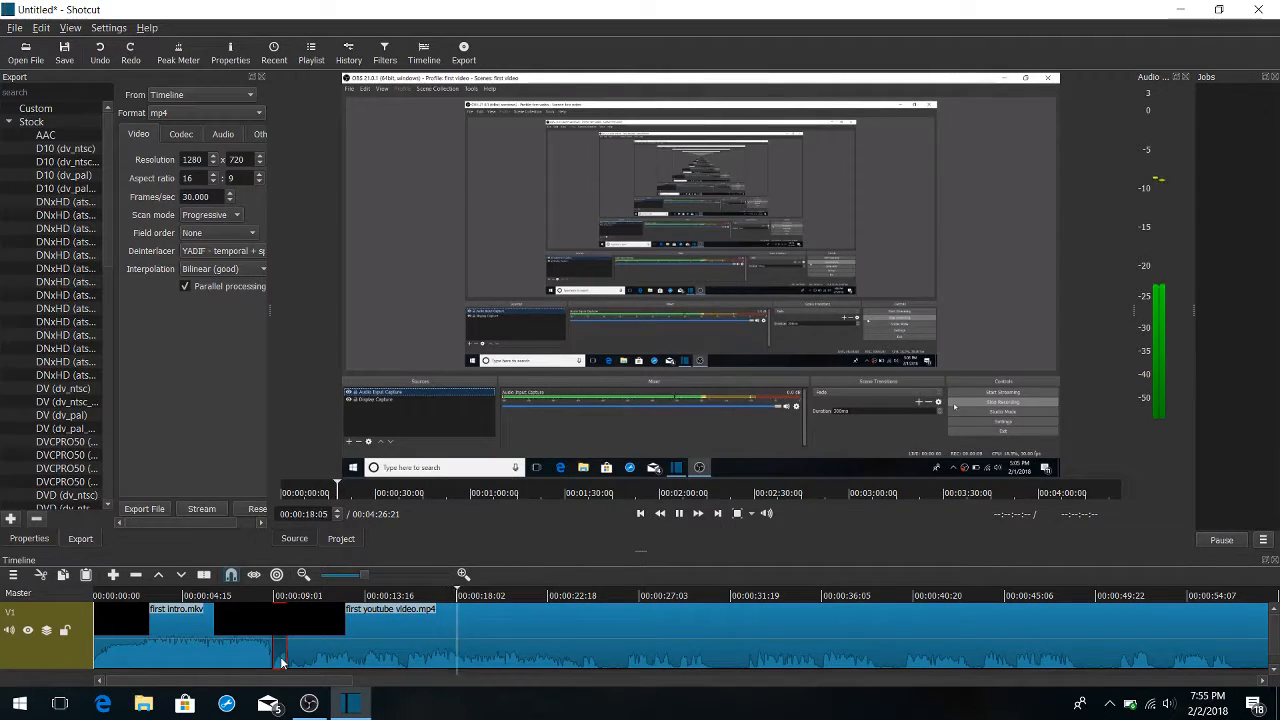
right_click(290, 666)
click(314, 652)
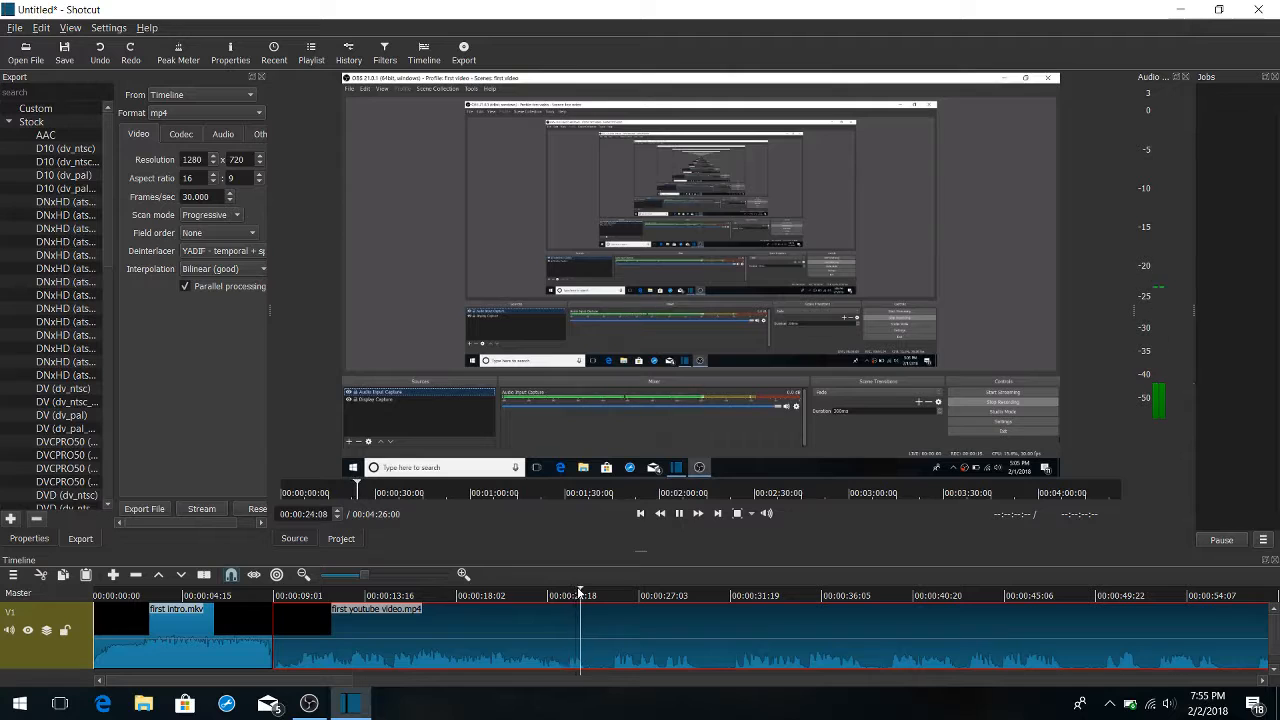
Split "first youtube video" at 00:00:24:09 and remove the segment between the intro and the cut
key(space)
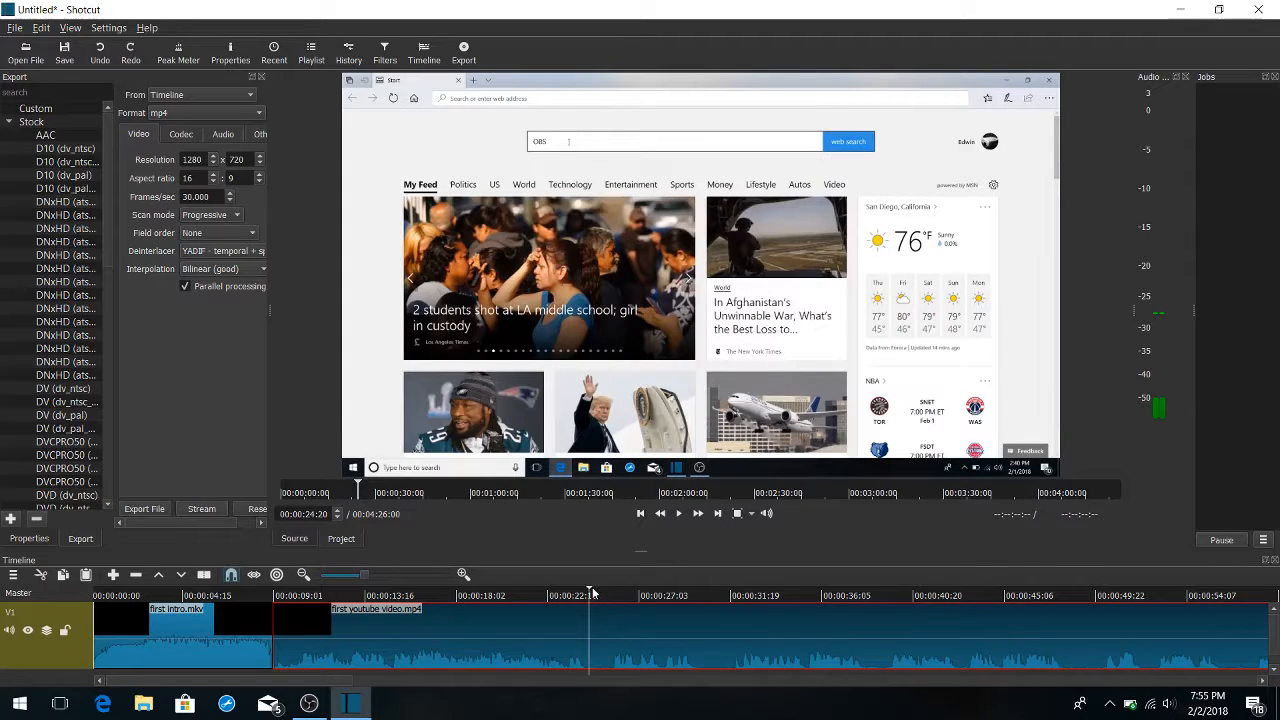
drag(590, 593, 581, 593)
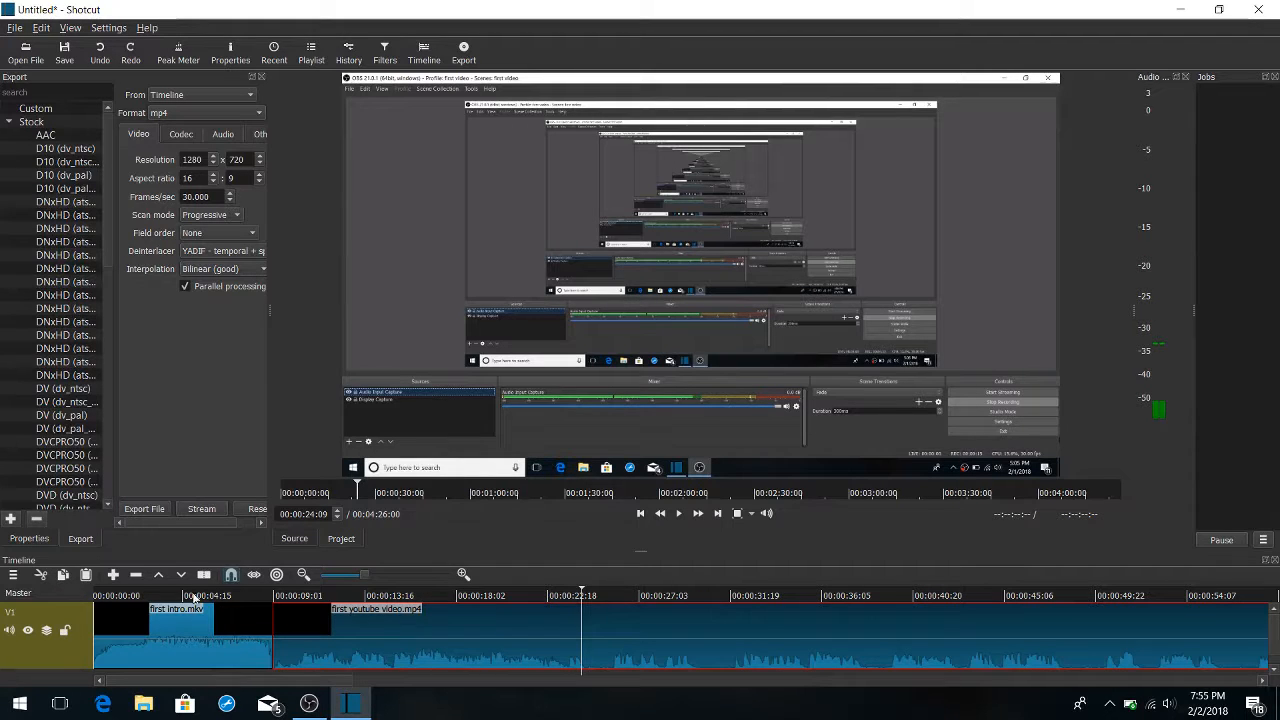
click(203, 574)
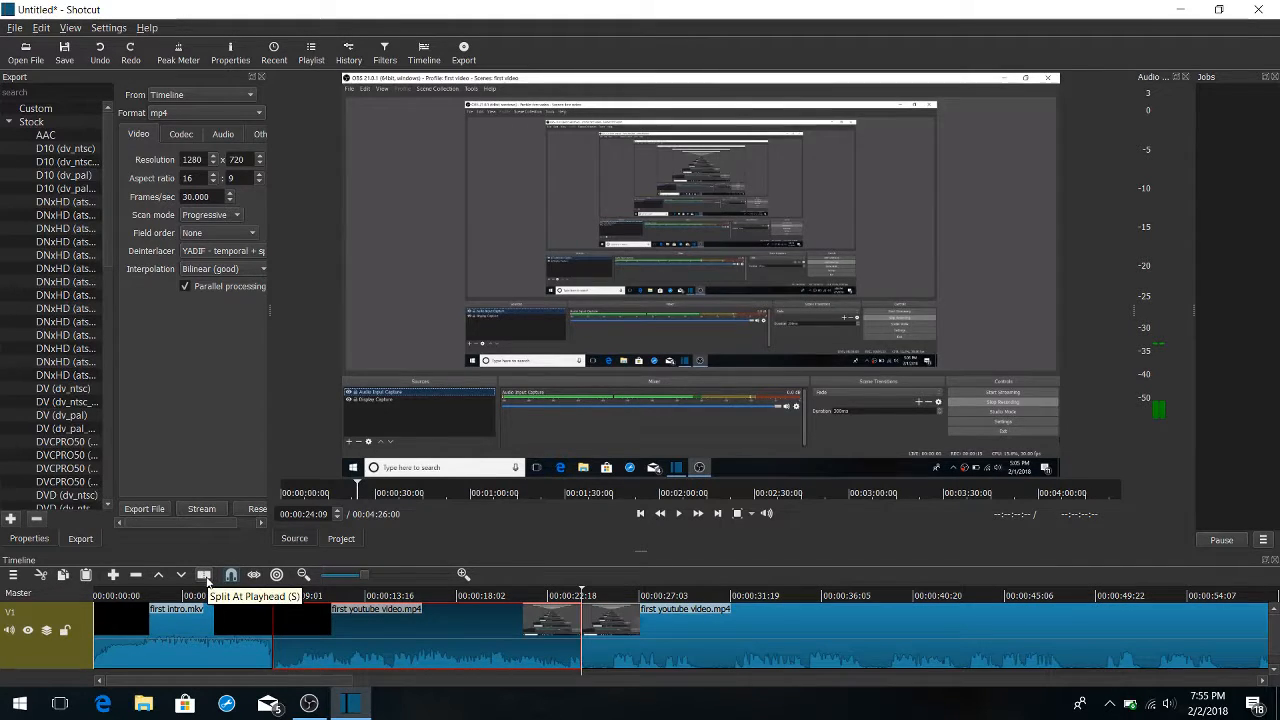
key(space)
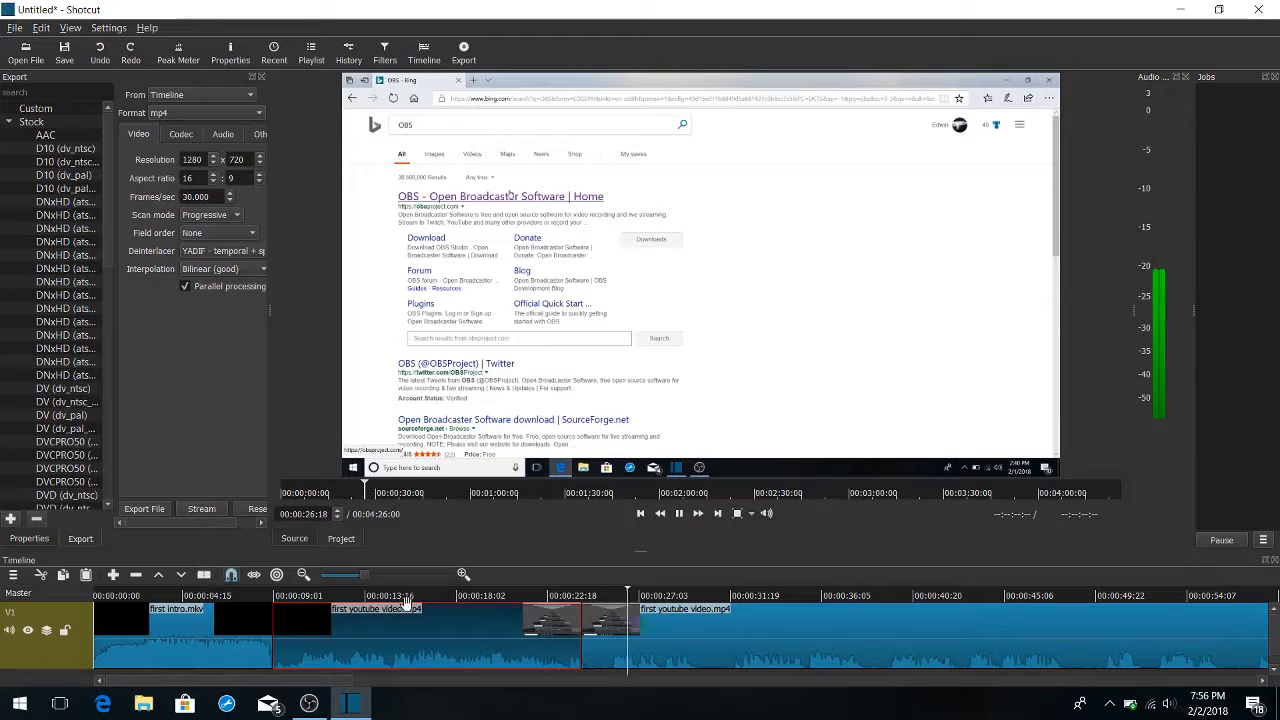
right_click(503, 590)
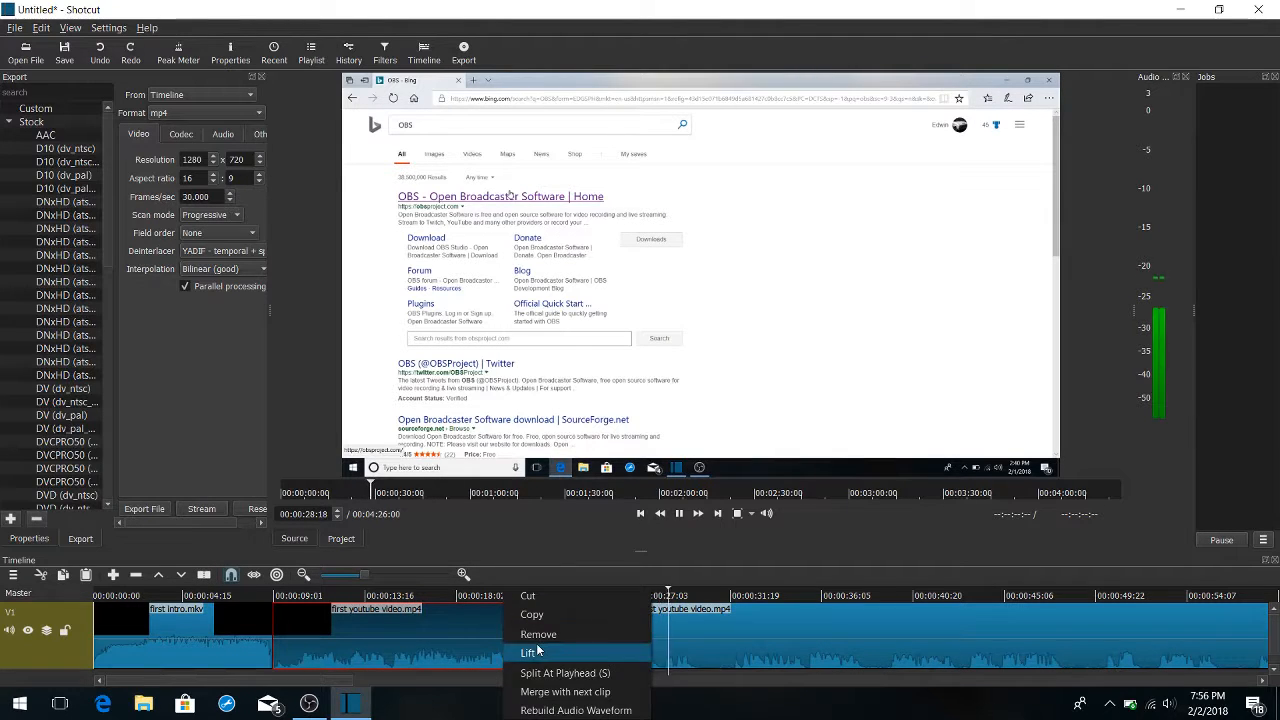
click(538, 634)
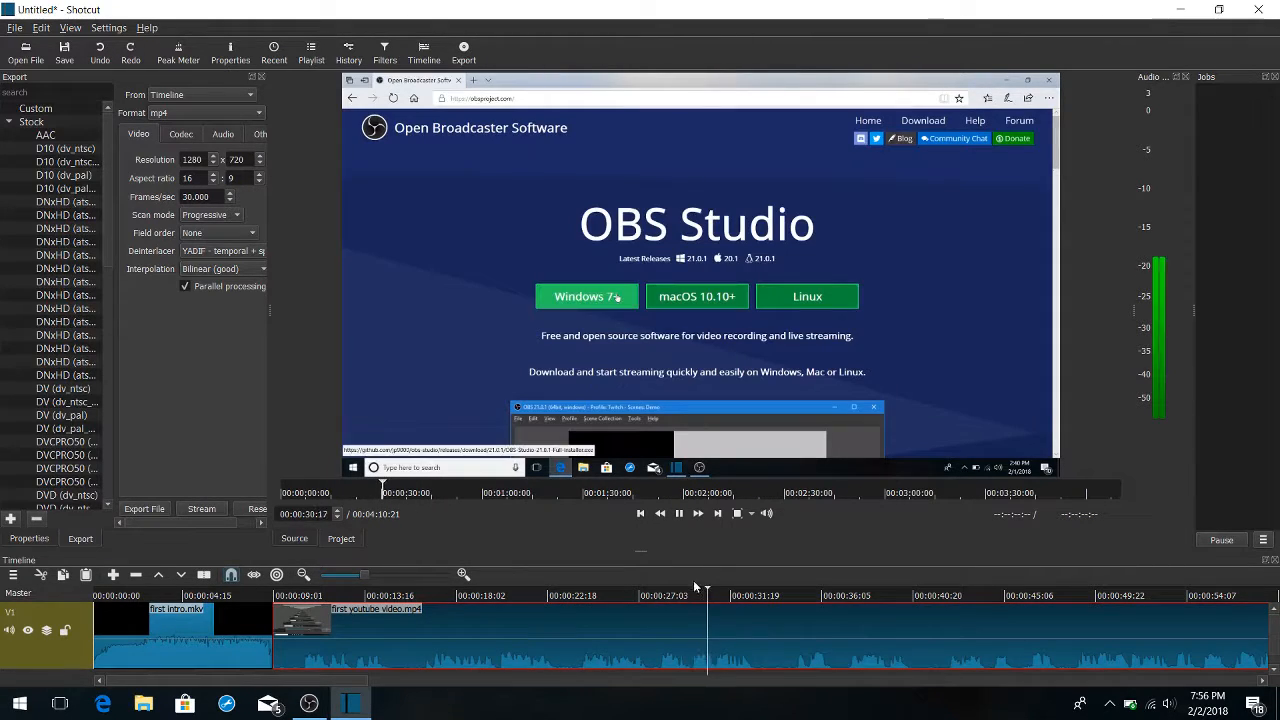
Play the timeline from the end of the intro at 00:00:09:01 to check the trimmed start of the main clip
drag(726, 593, 275, 588)
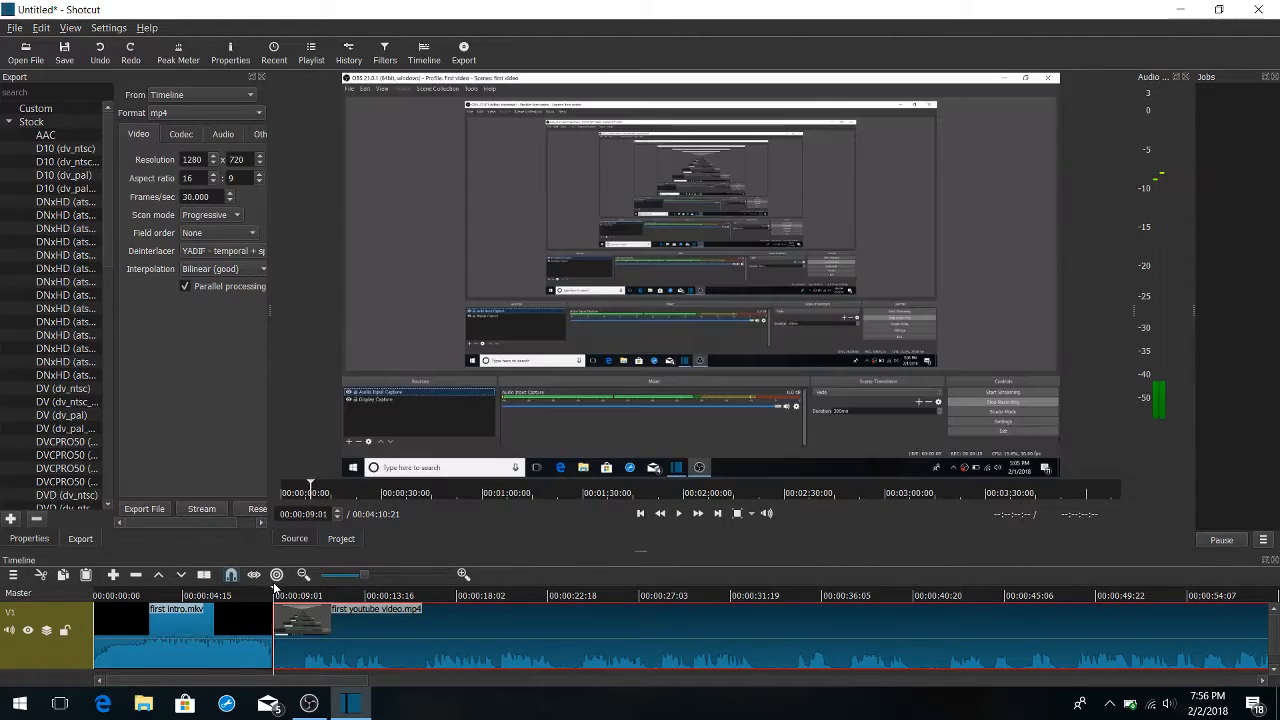
key(space)
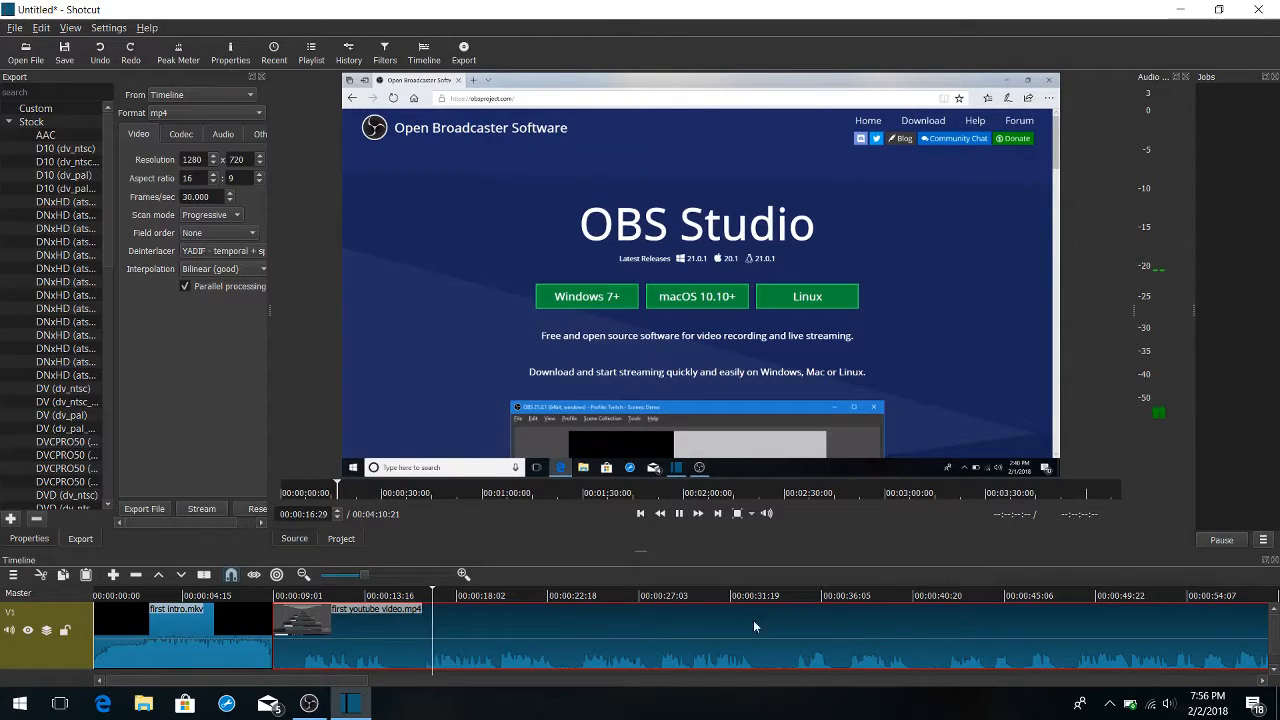
key(space)
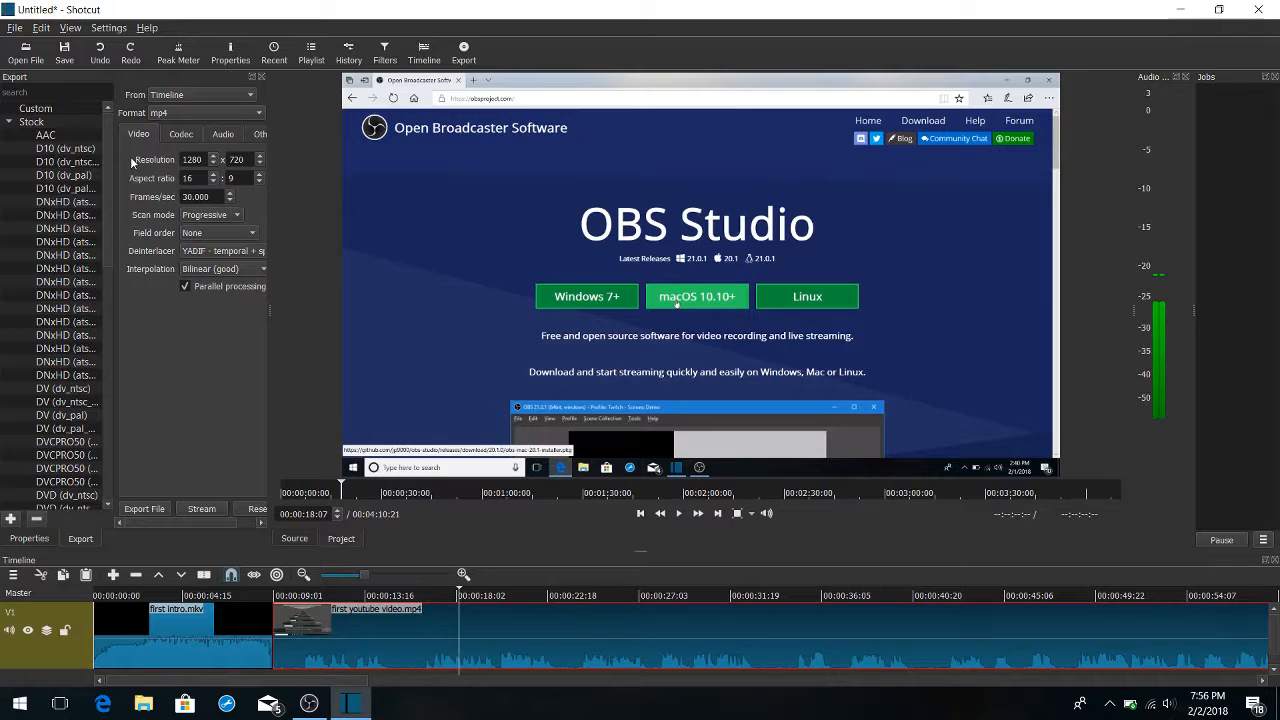
Hide the audio peak meter and show the recent files, playlist, edit history and the main clip's filters
click(178, 52)
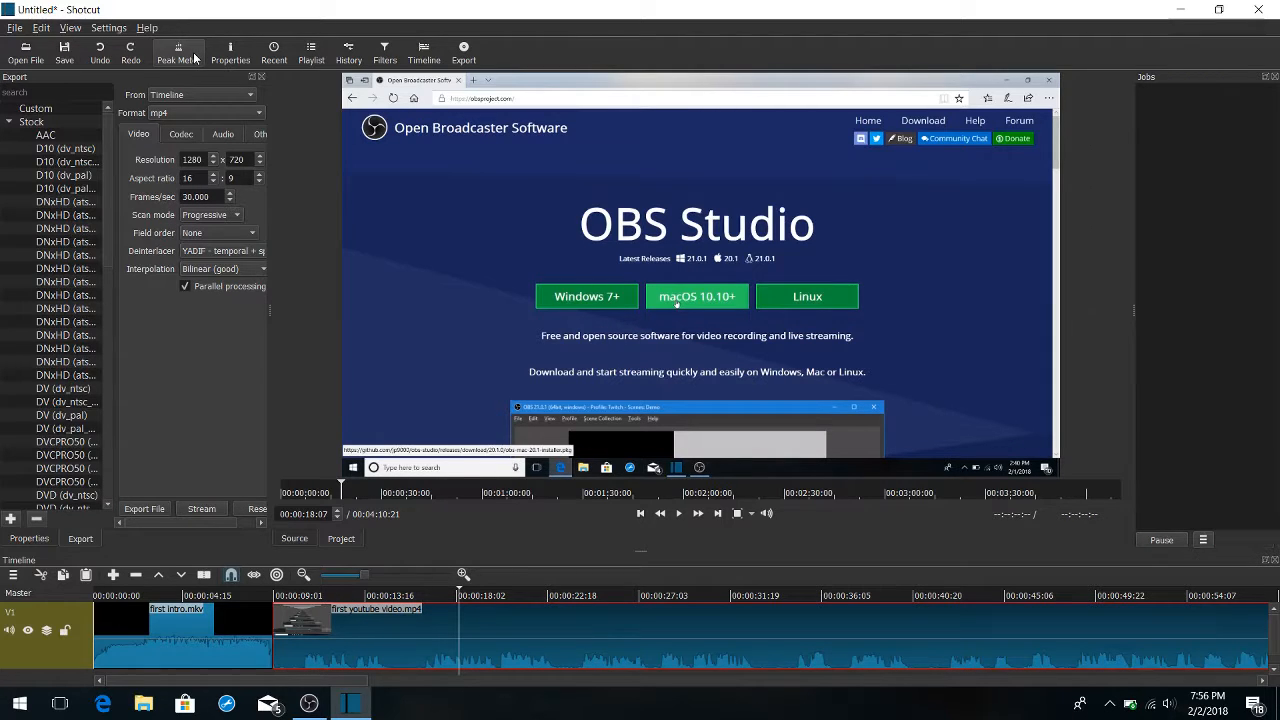
click(274, 52)
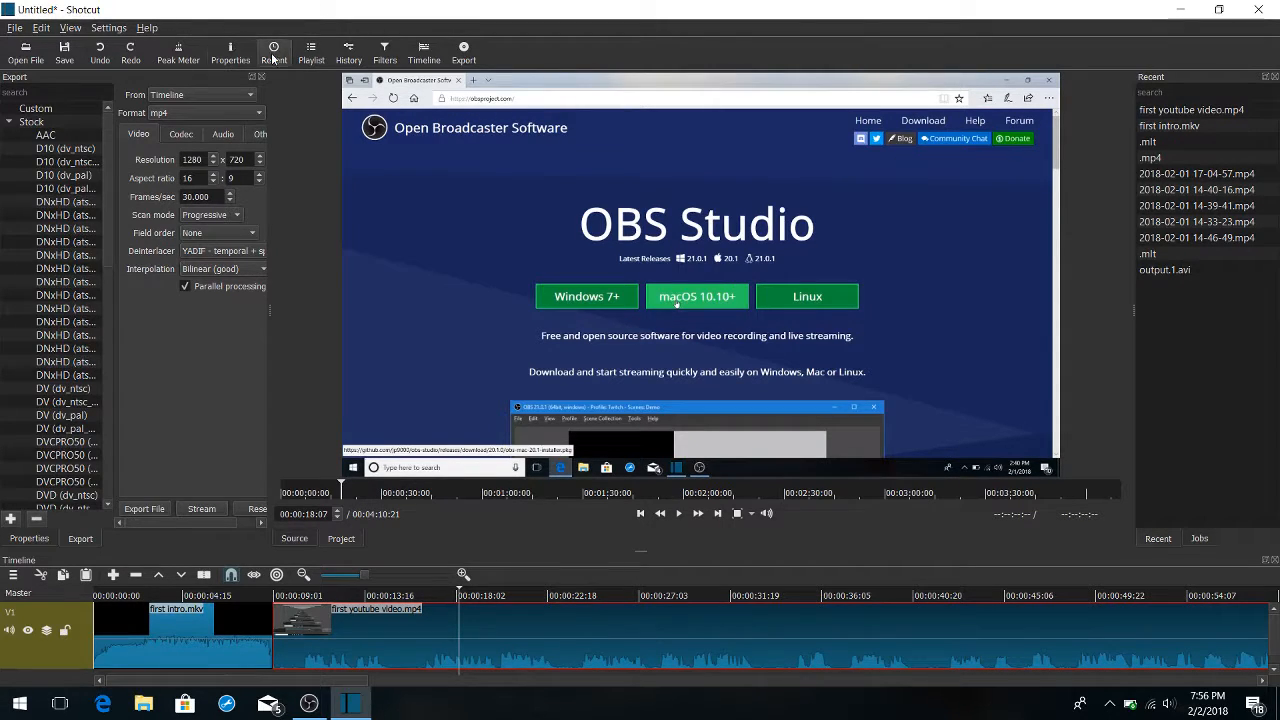
click(311, 53)
click(346, 55)
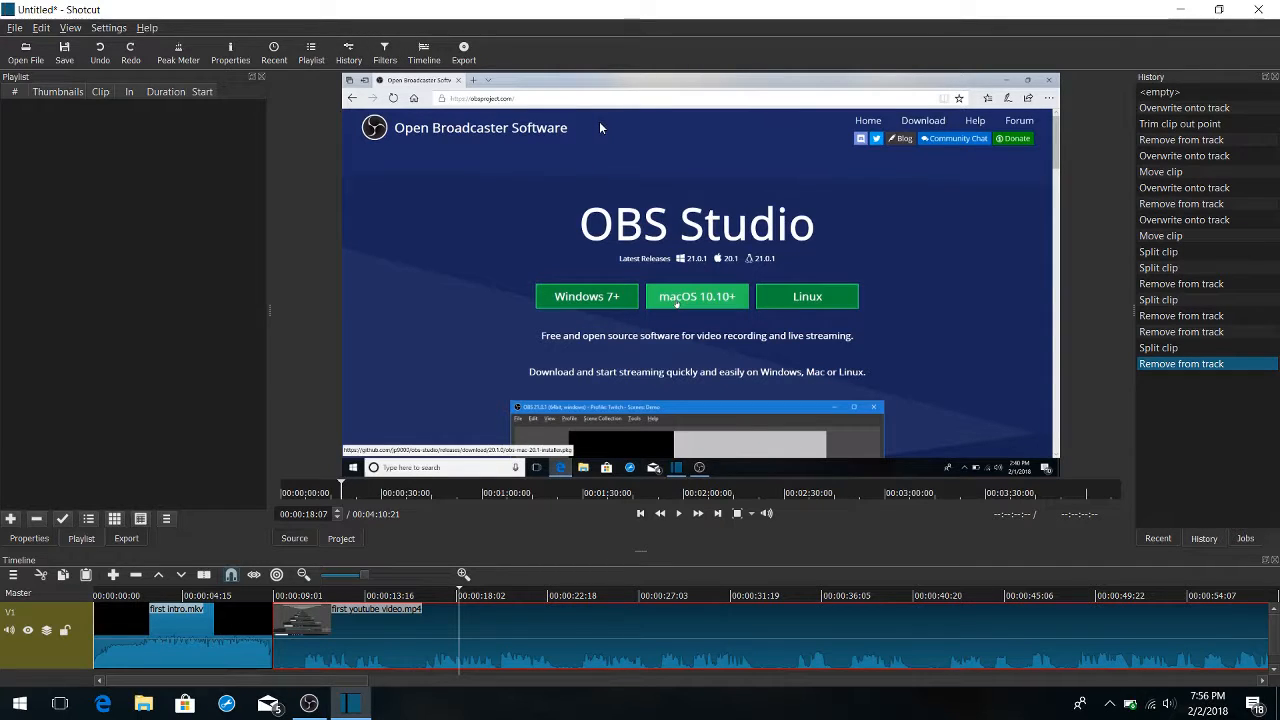
click(385, 53)
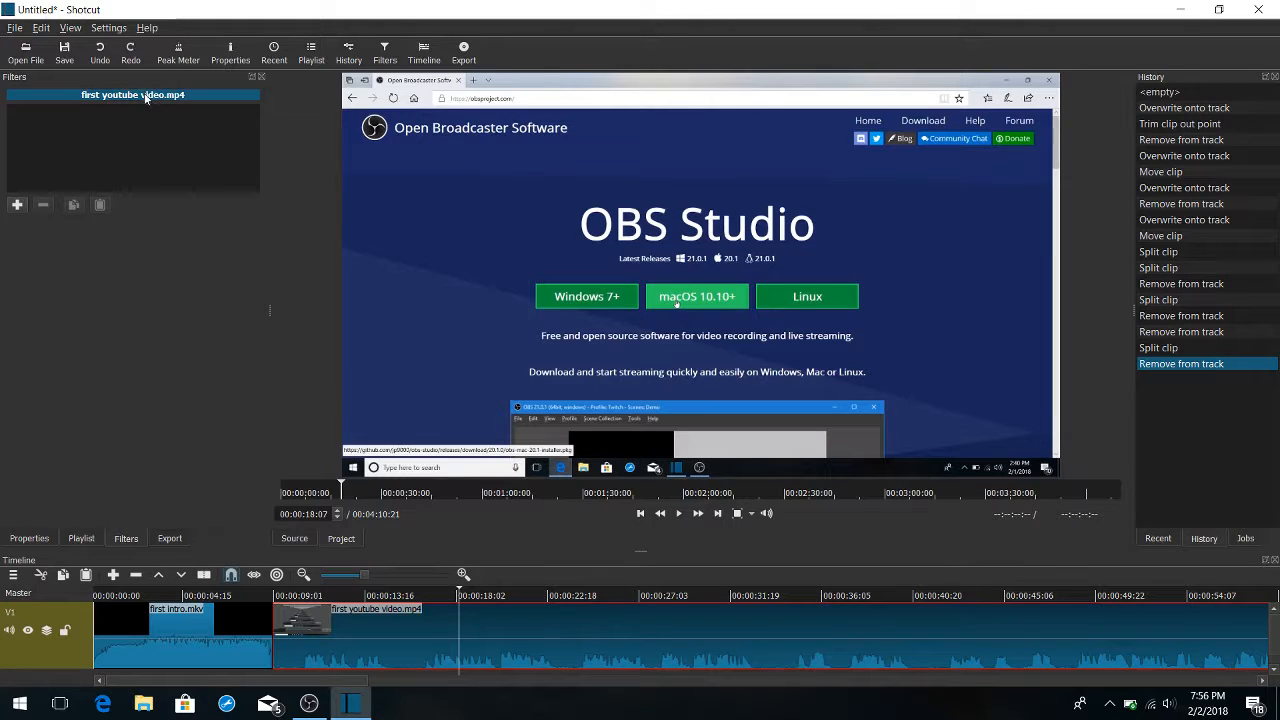
Export the timeline as an mp4 file to the Videos folder
click(468, 54)
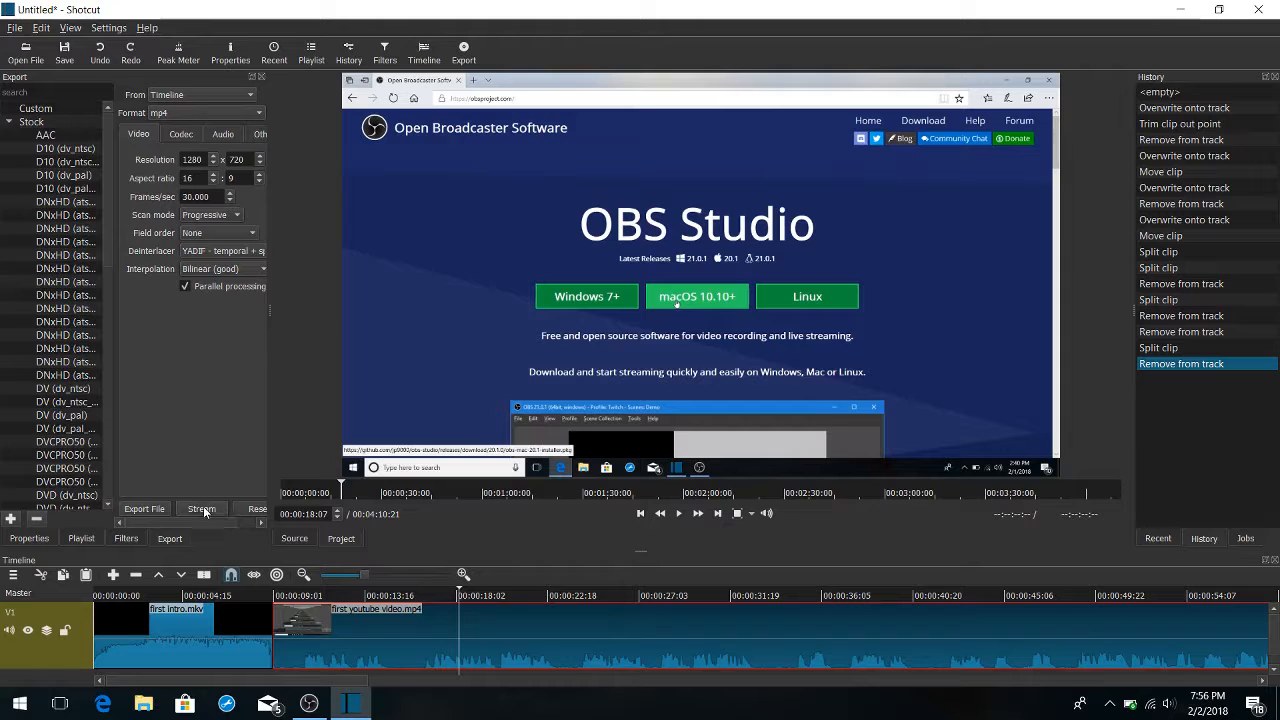
click(148, 509)
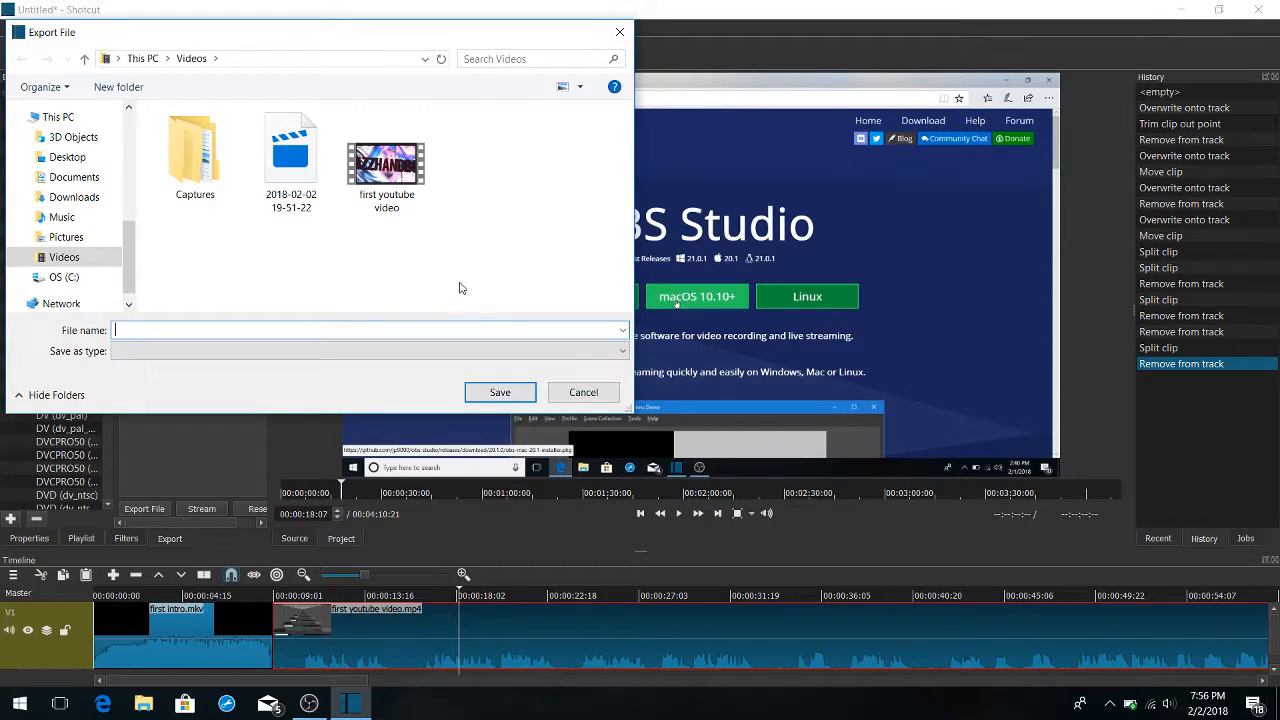
click(478, 395)
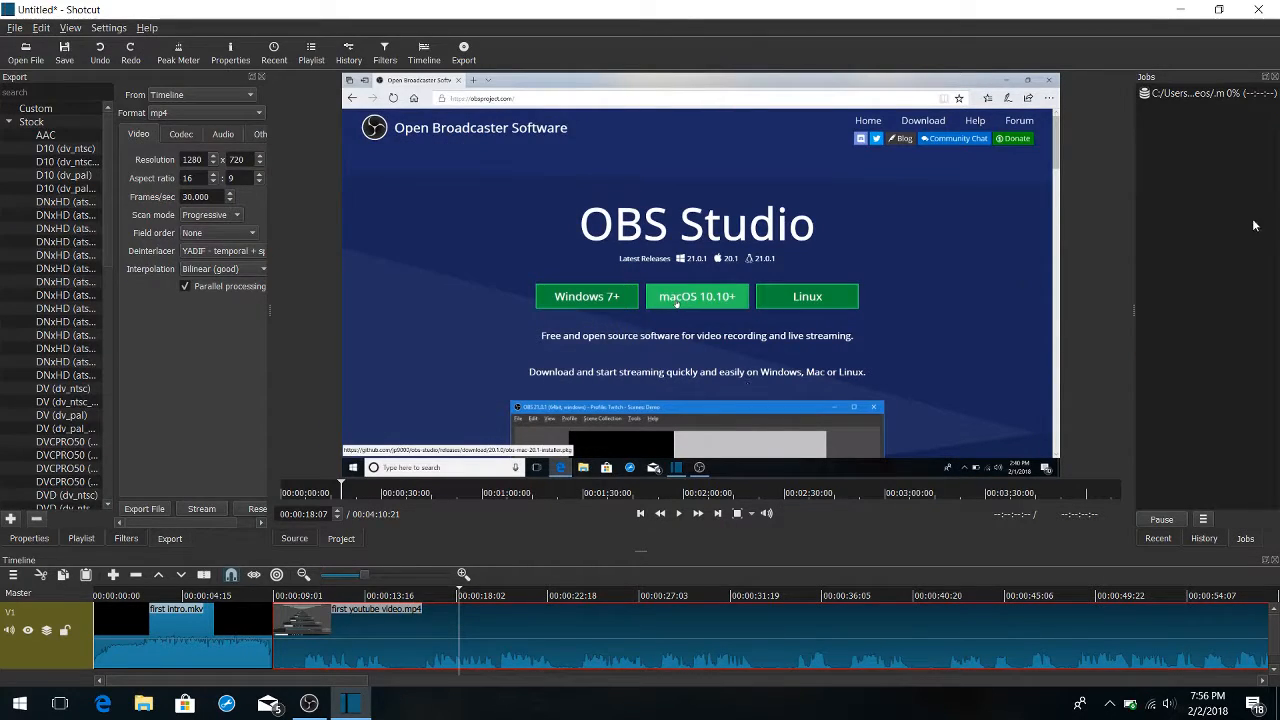
Stop the running export job and remove it from the job list
right_click(1253, 96)
click(1236, 93)
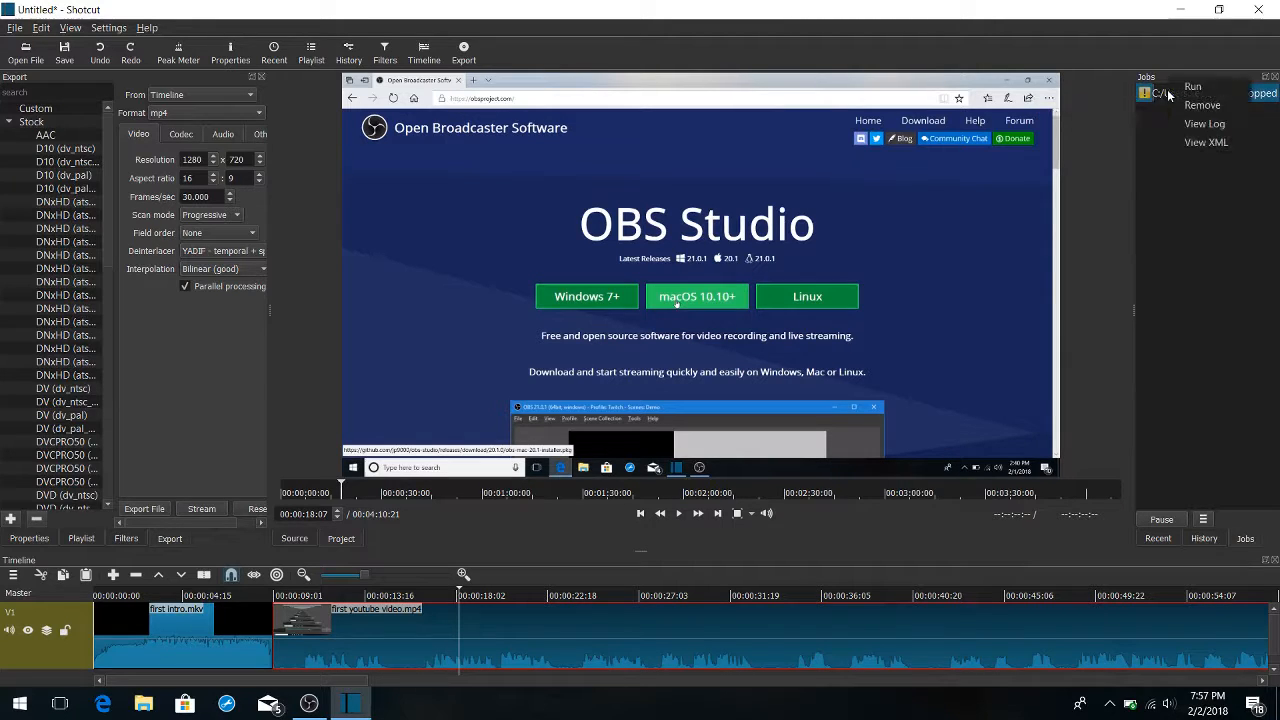
right_click(1172, 93)
click(1198, 106)
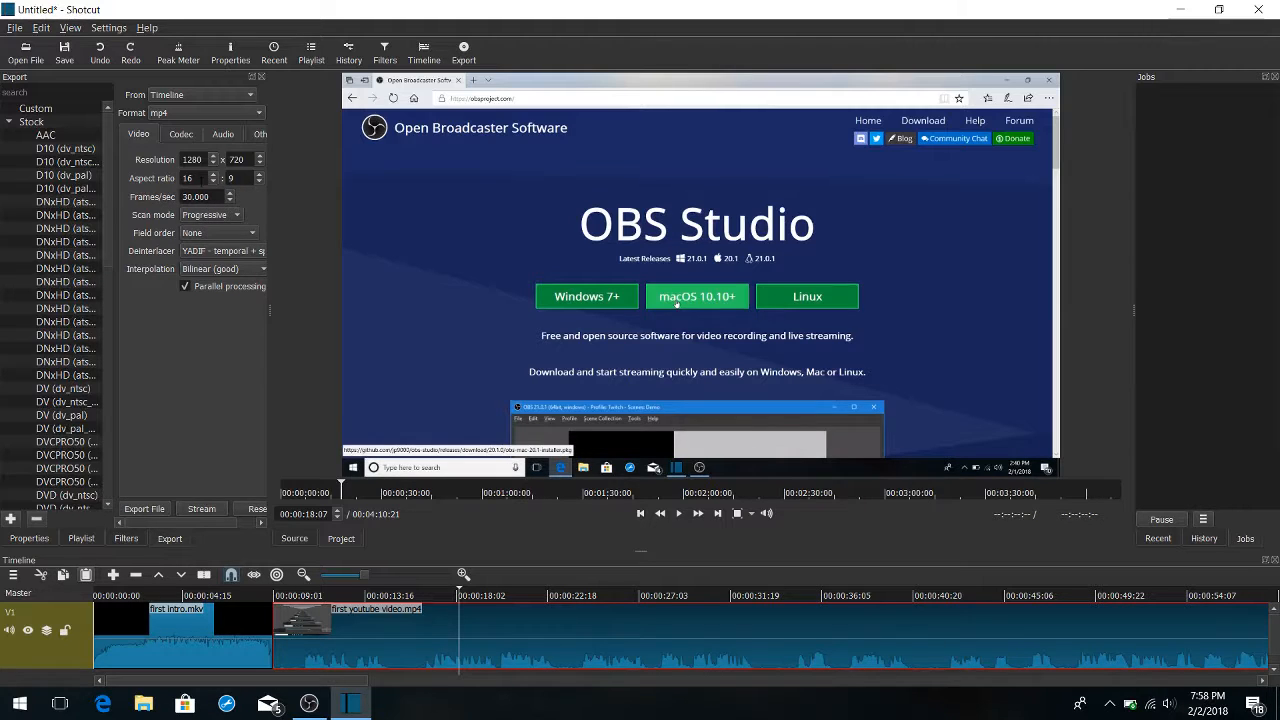
Widen the export settings area and review the codec, audio, other and video options for the mp4 export
click(181, 135)
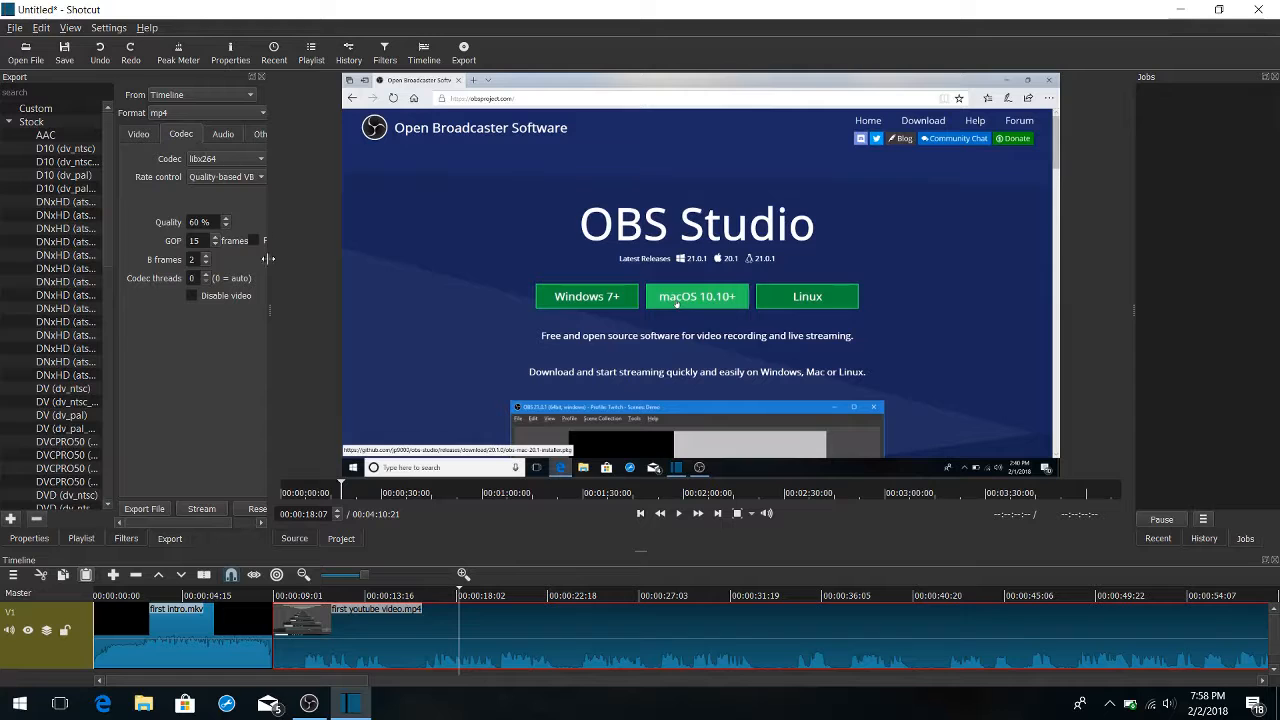
drag(269, 310, 437, 297)
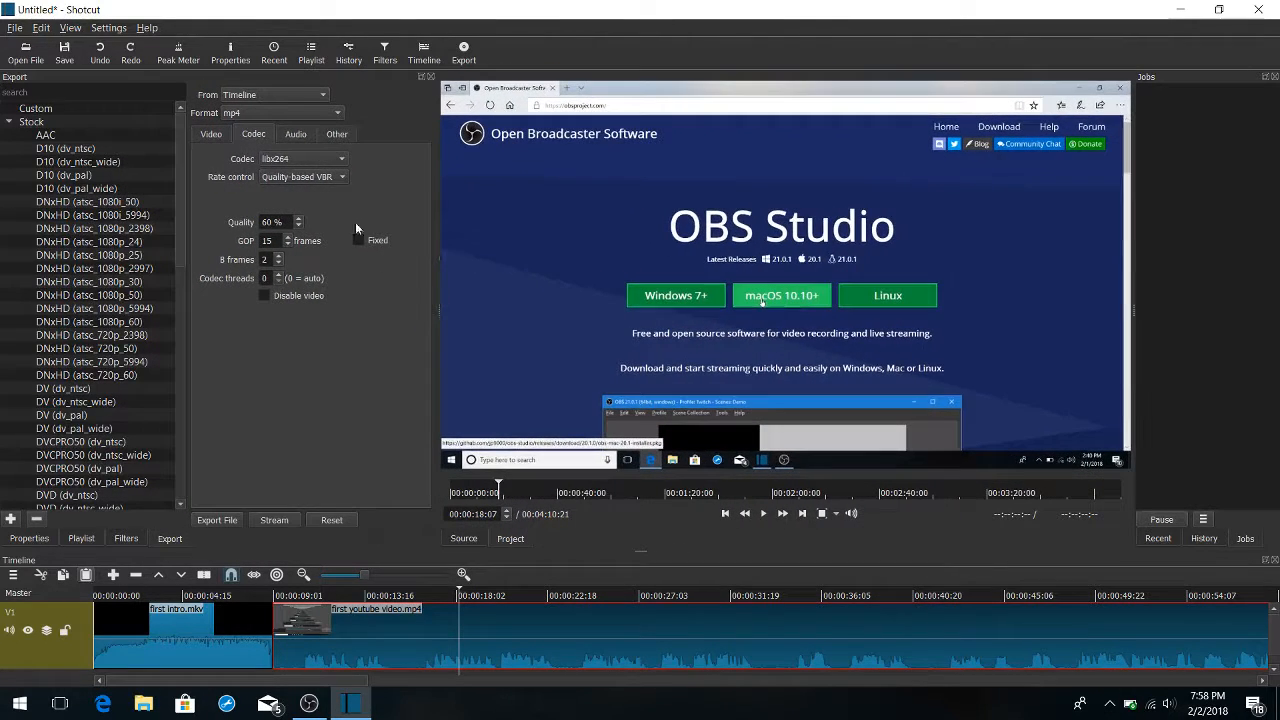
click(296, 134)
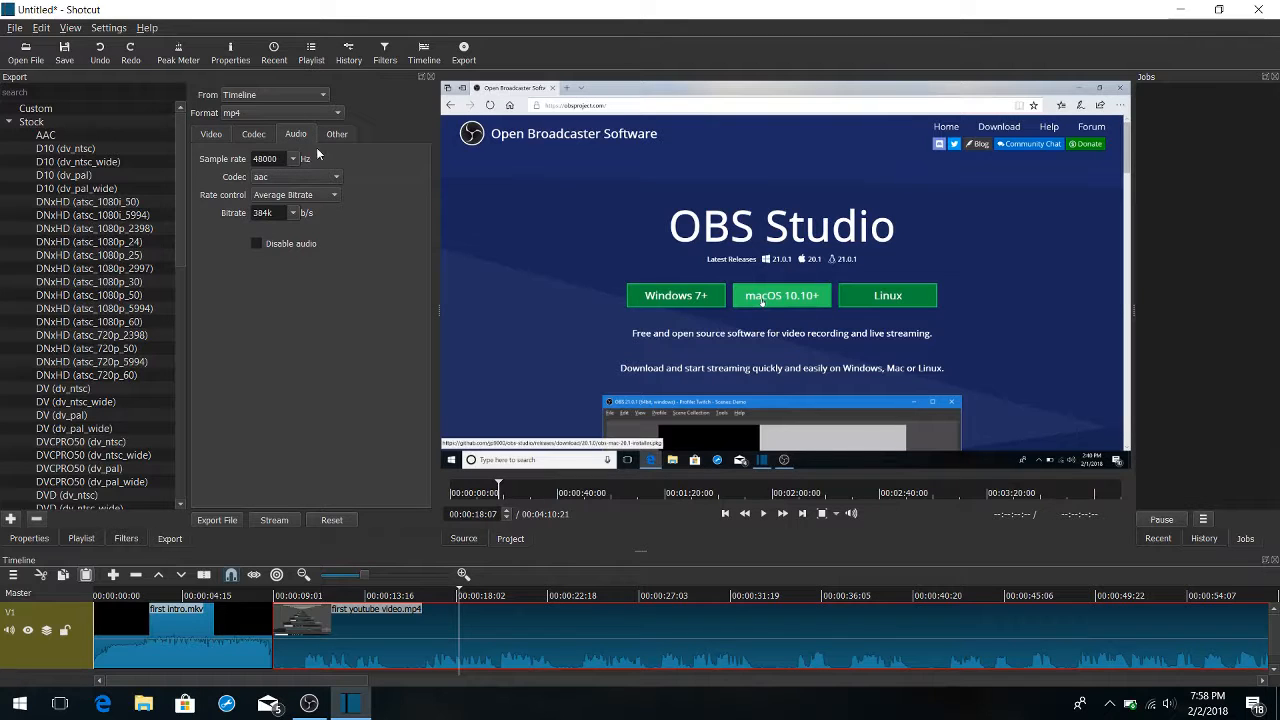
click(338, 135)
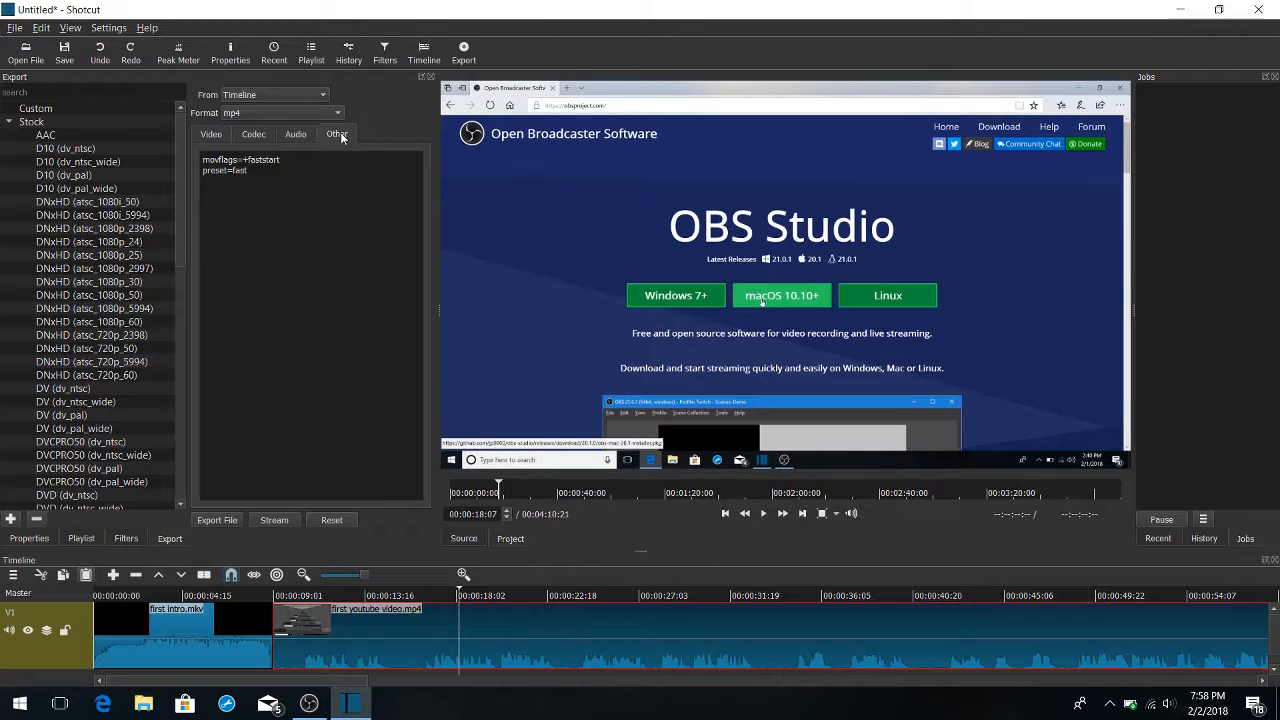
click(210, 135)
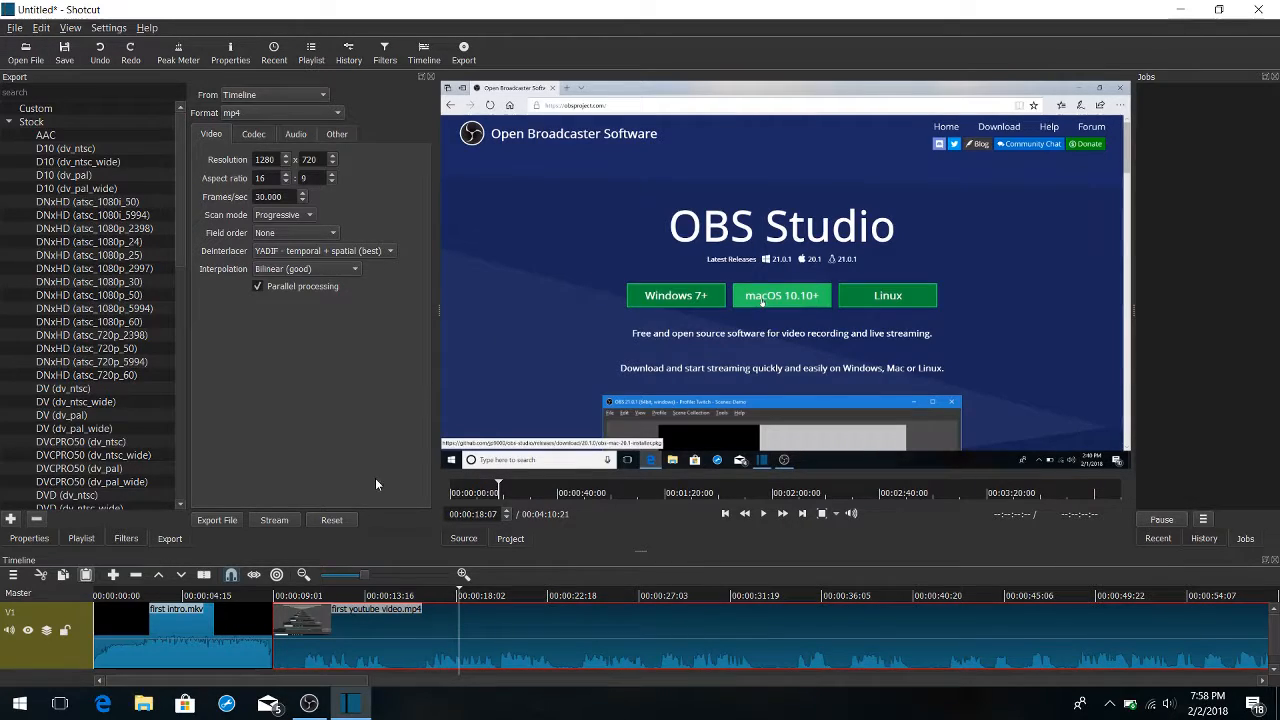
click(309, 704)
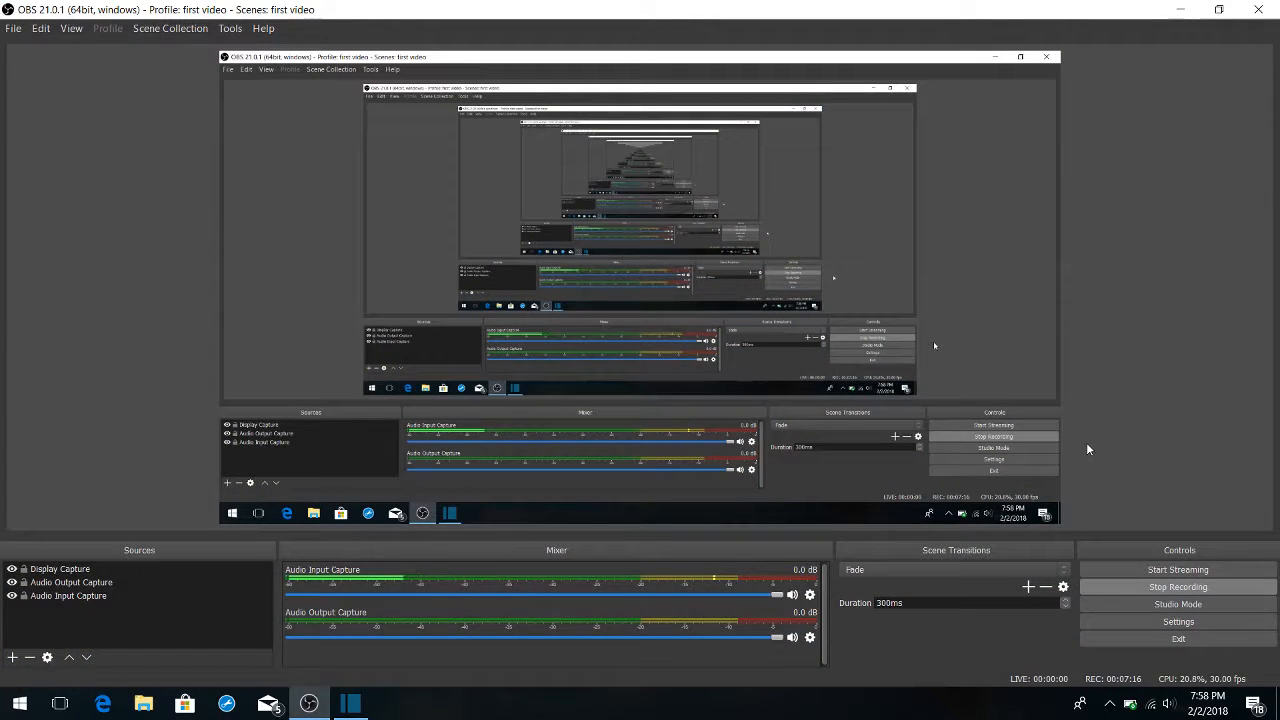